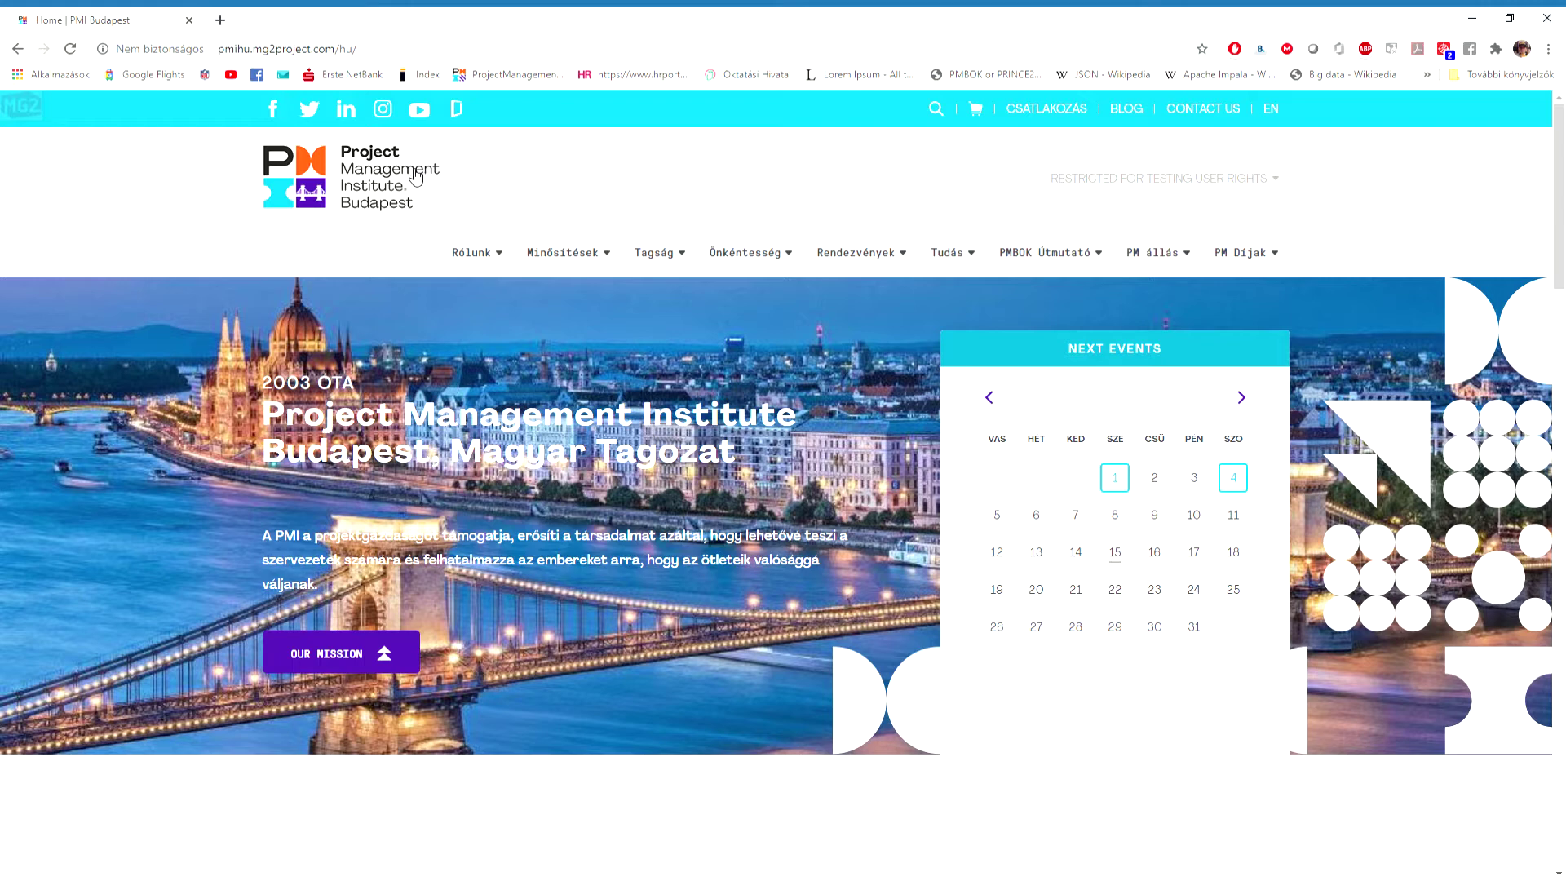
Drop open the Tudás menu on the PMI Budapest home page to reveal PM Képzések.
mouse_move(964, 249)
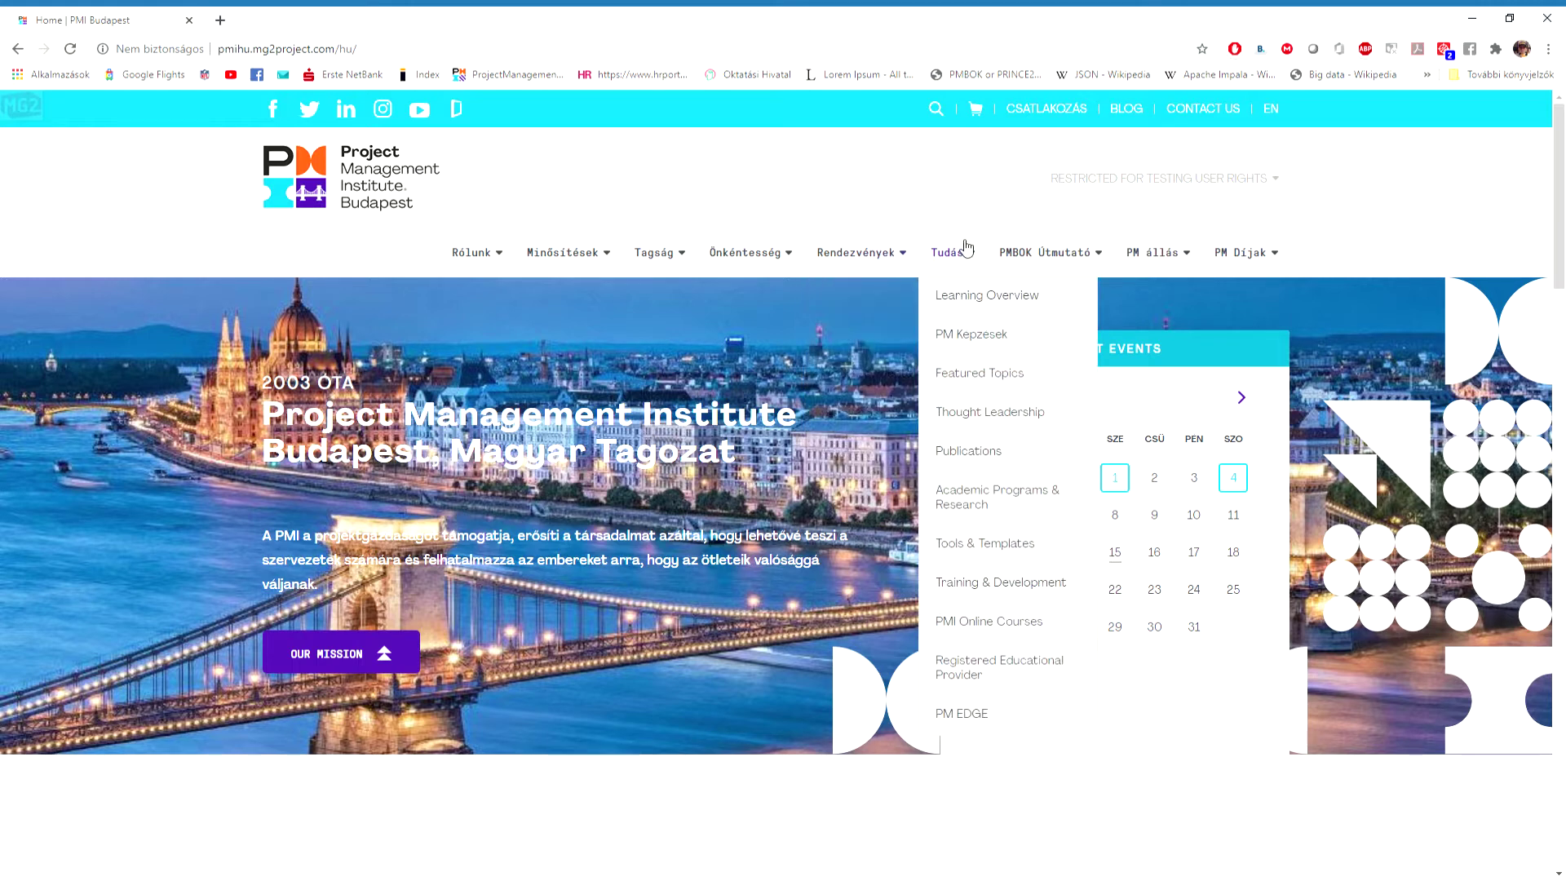
Go to the PM Képzések page and scroll to the empty component under 'Trainer Kft. képzései'.
click(1044, 341)
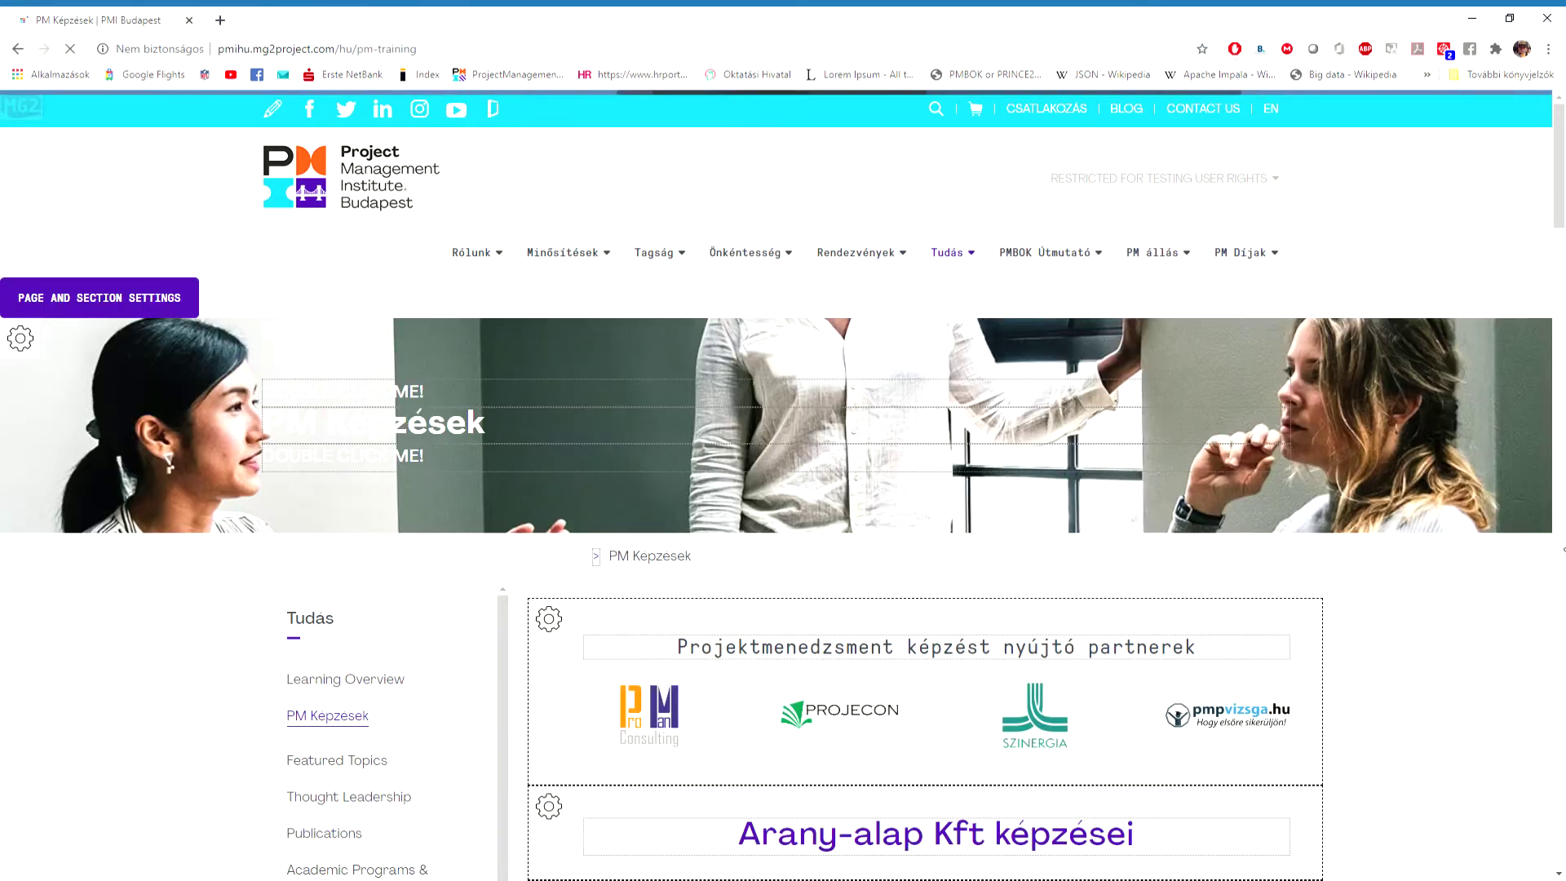
scroll(1562, 545, down, 20)
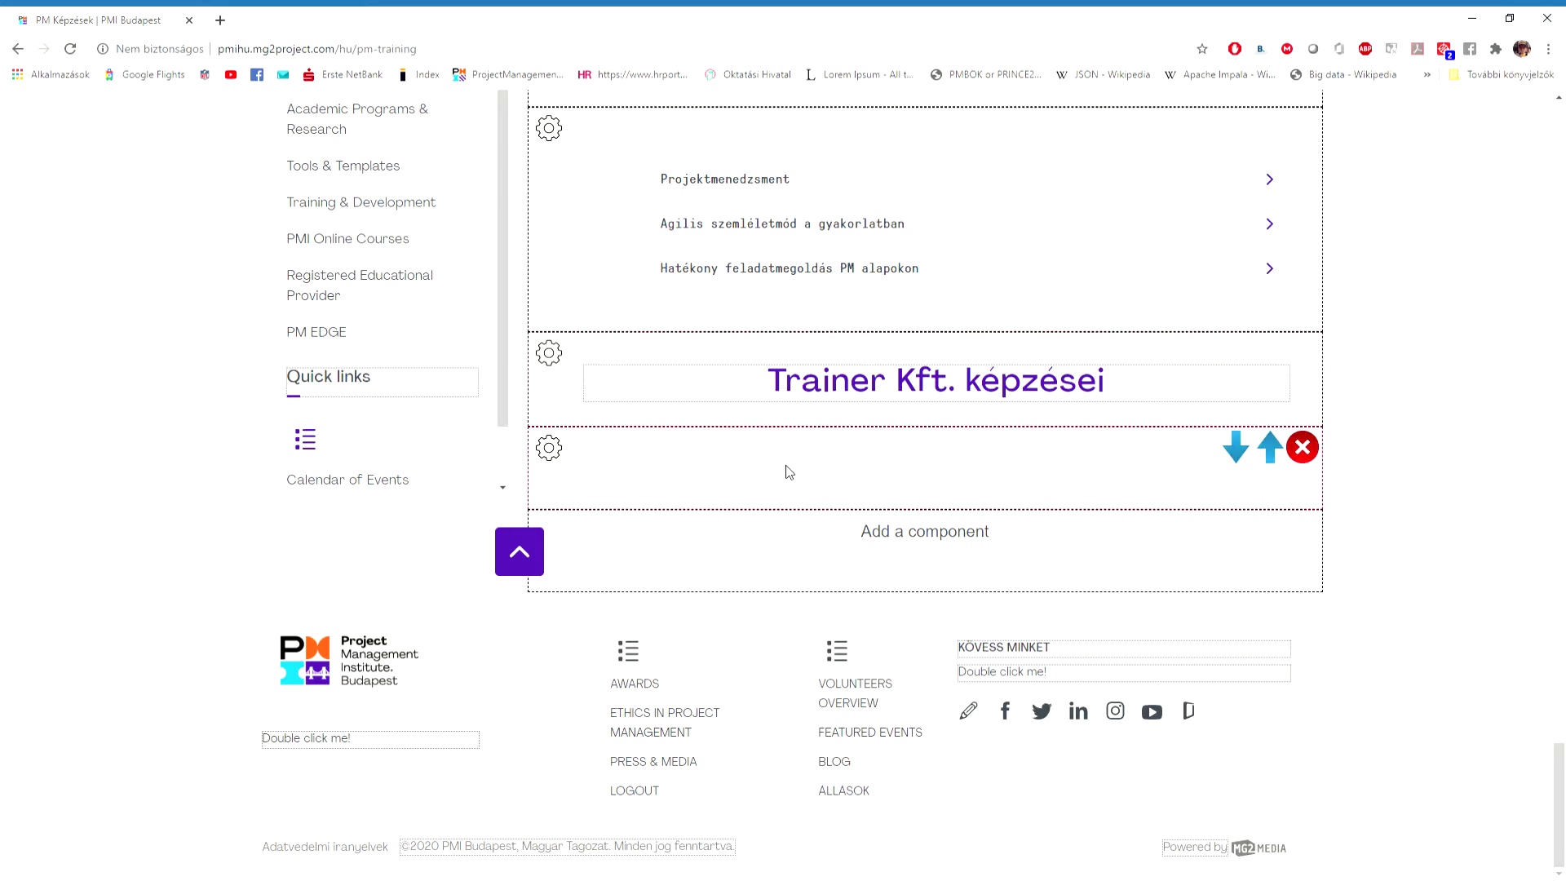
drag(1559, 792, 1557, 155)
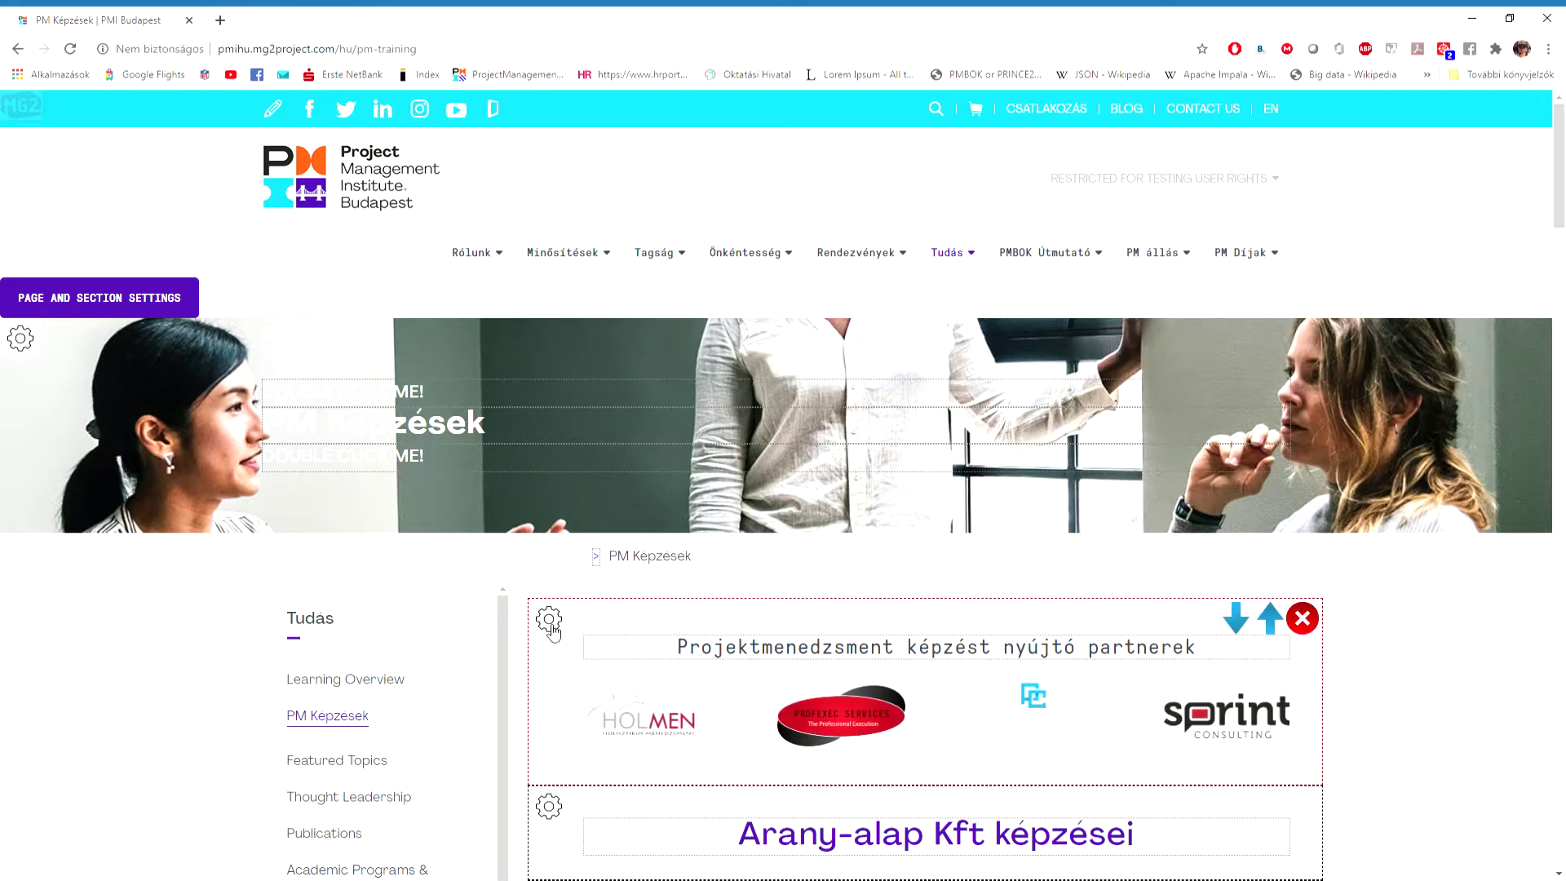
scroll(1438, 632, down, 2)
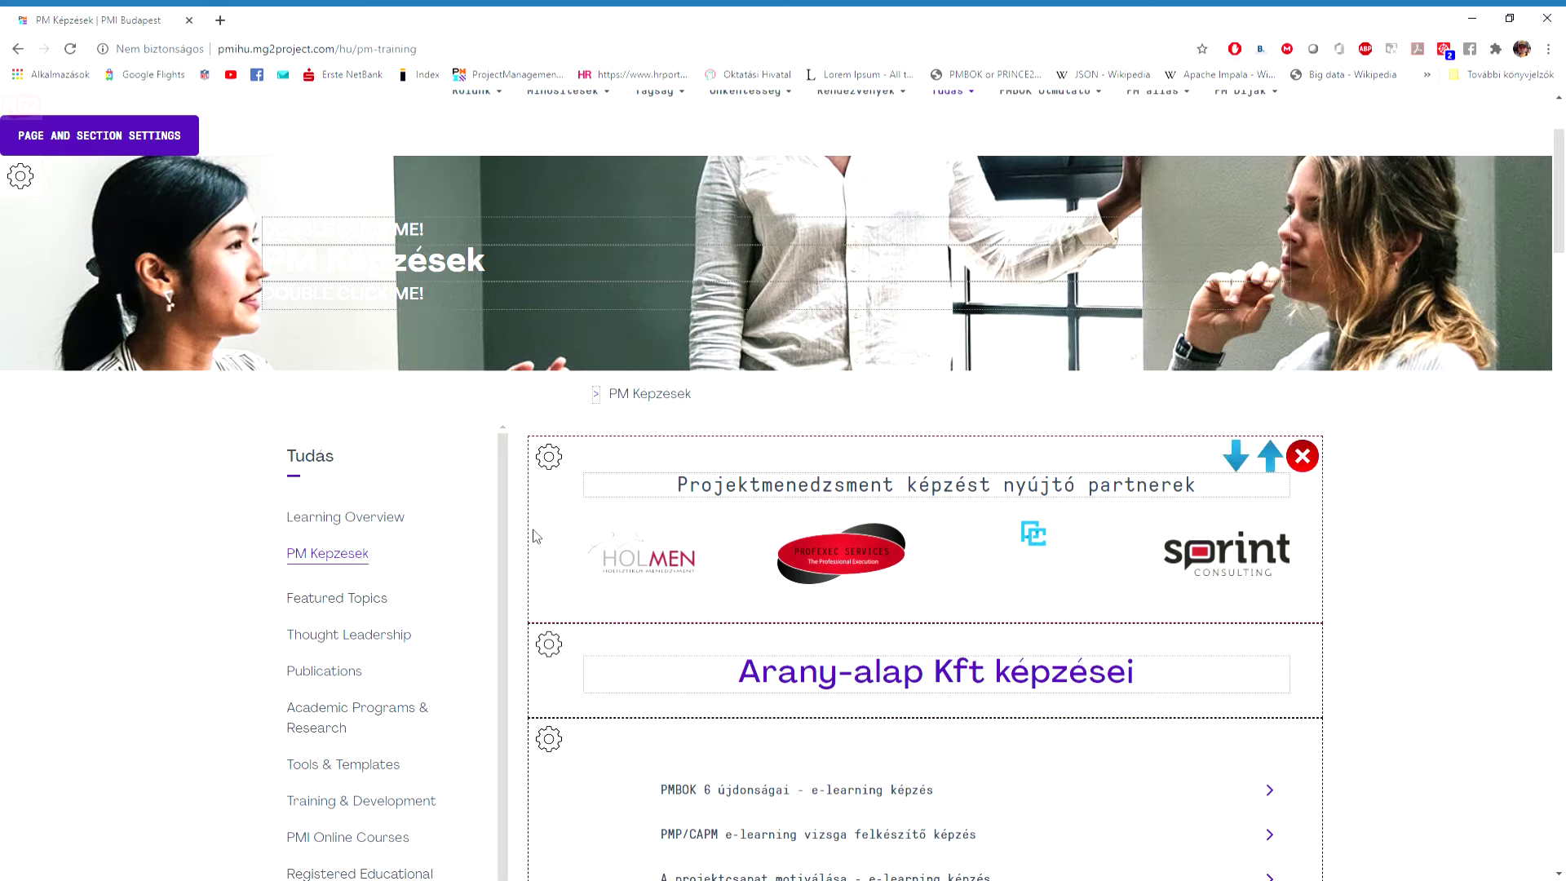
scroll(889, 548, down, 5)
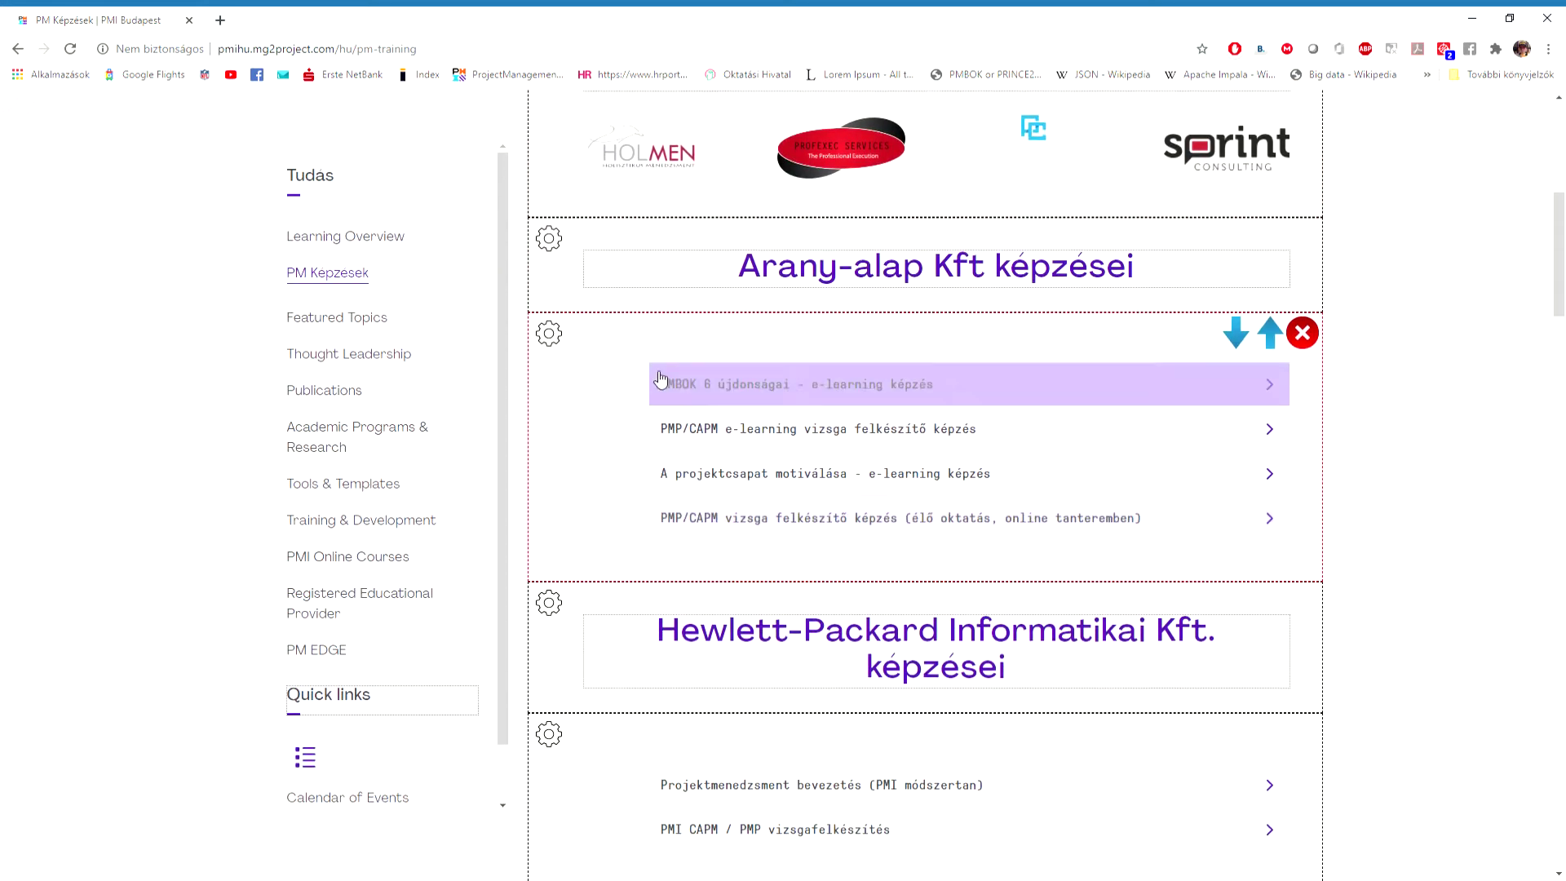
scroll(924, 673, up, 7)
scroll(924, 674, down, 13)
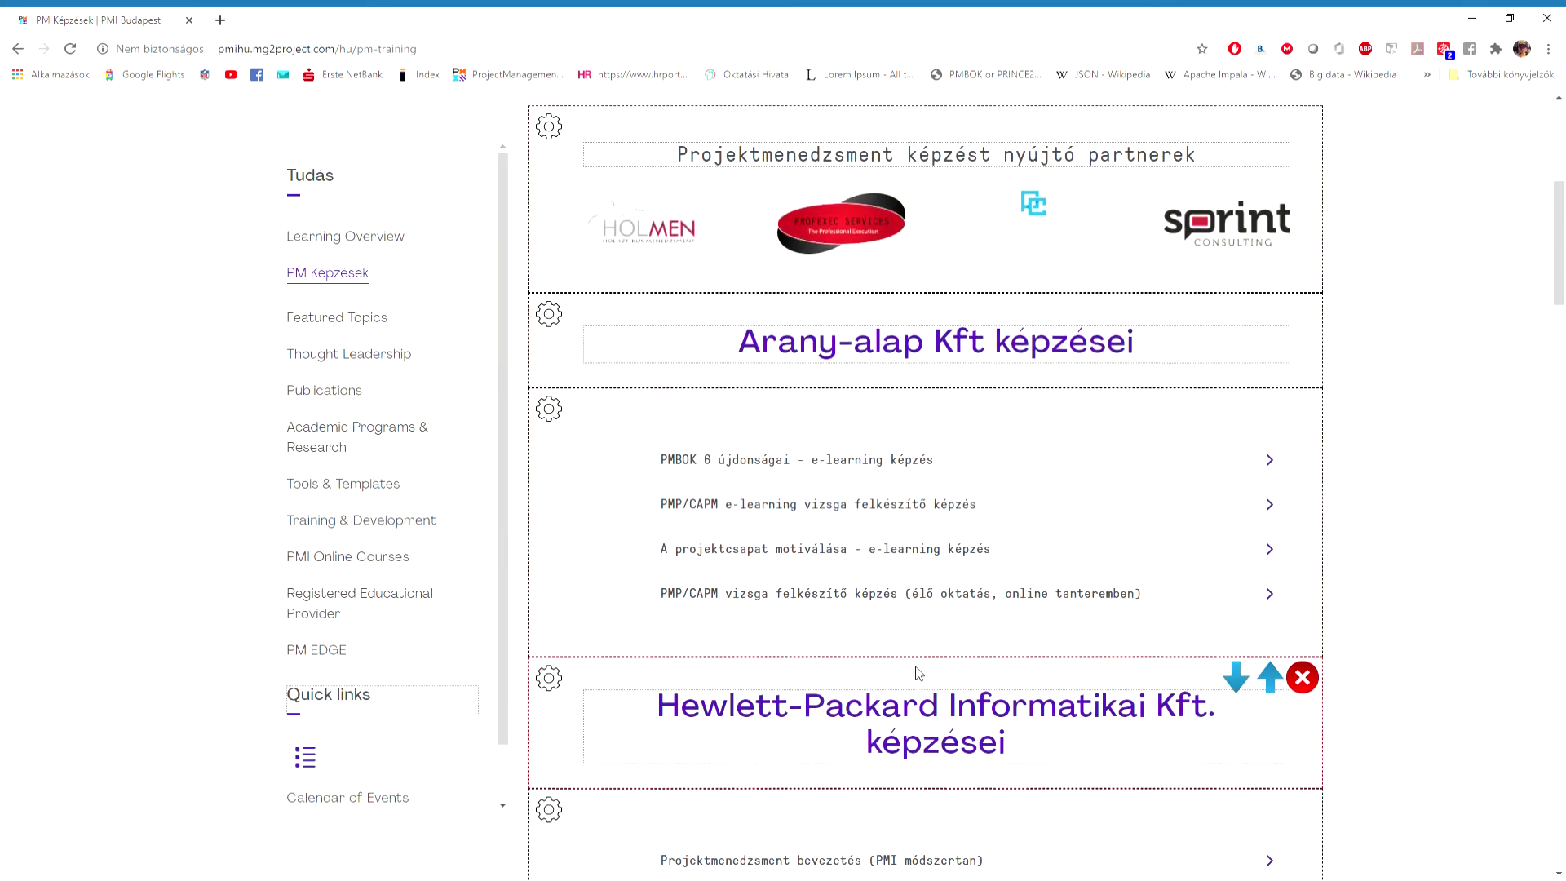
scroll(923, 674, down, 20)
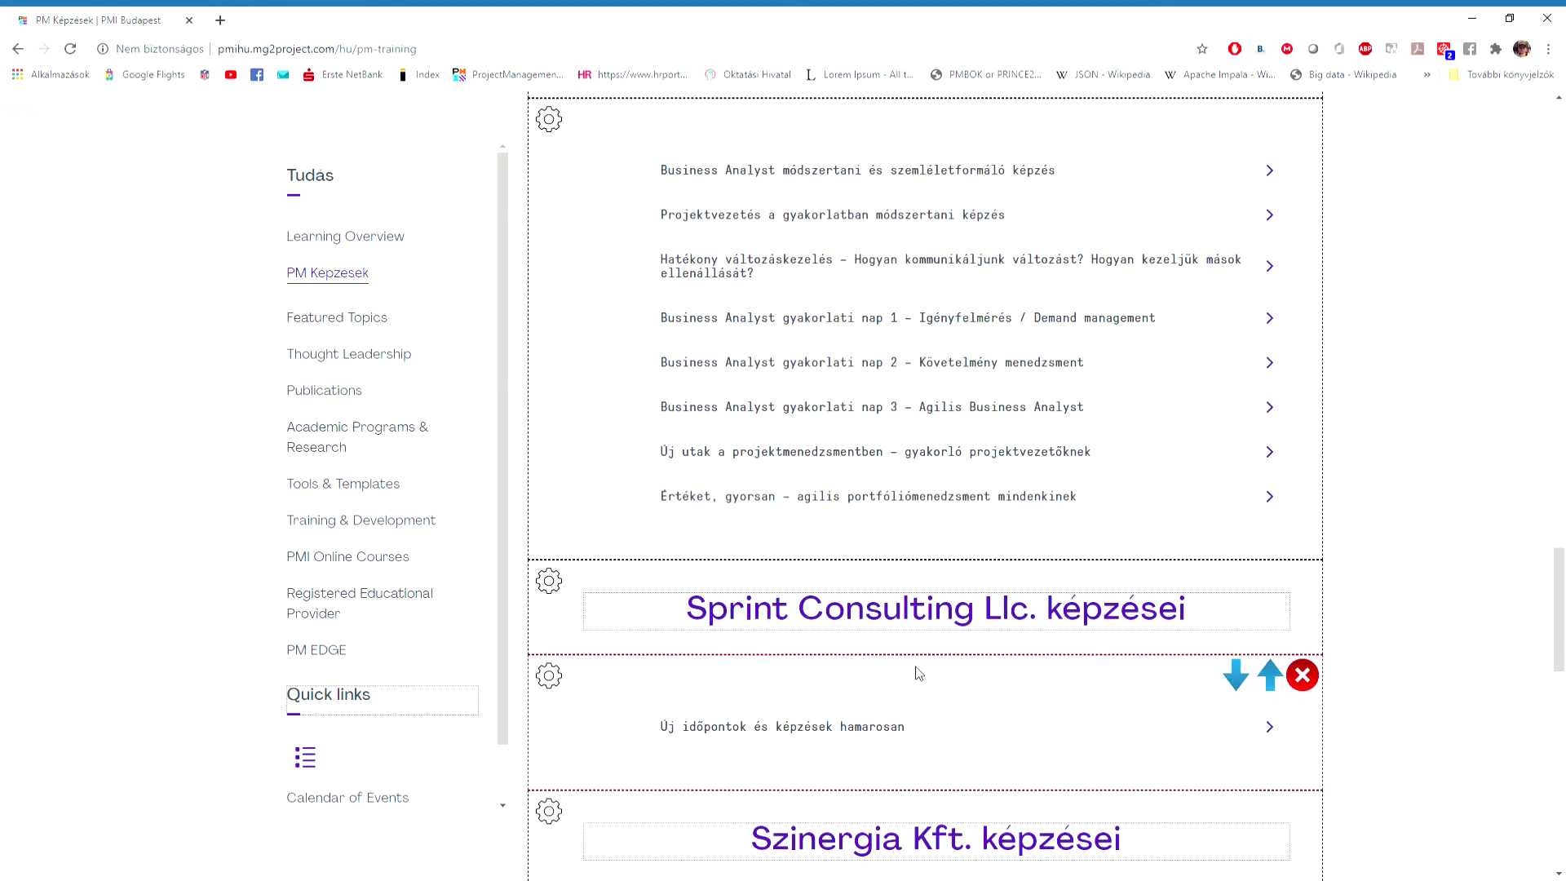
scroll(919, 674, down, 15)
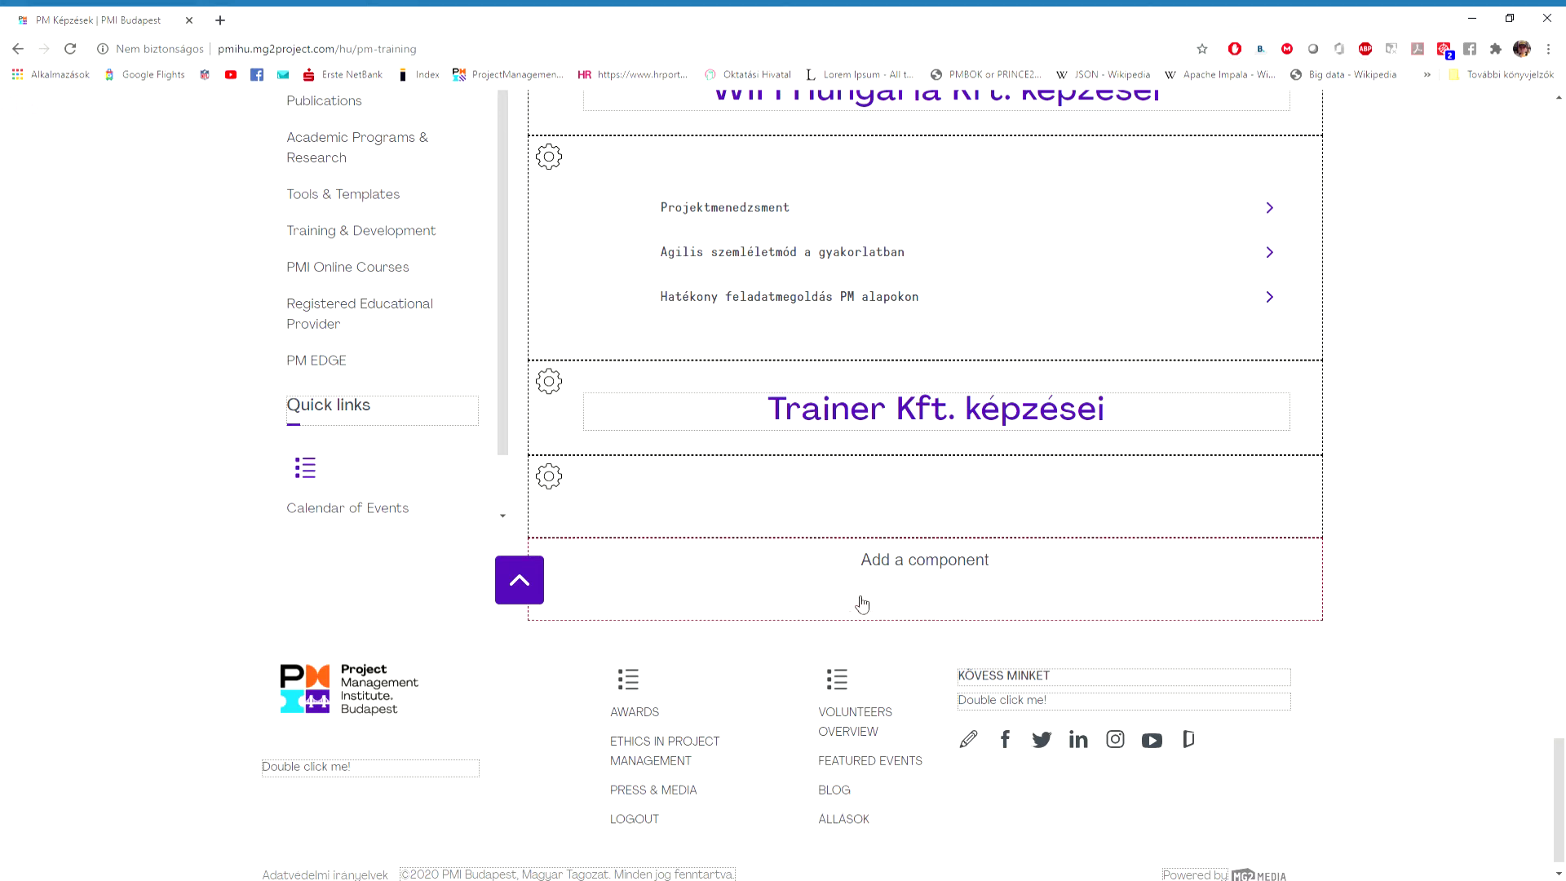
mouse_move(940, 489)
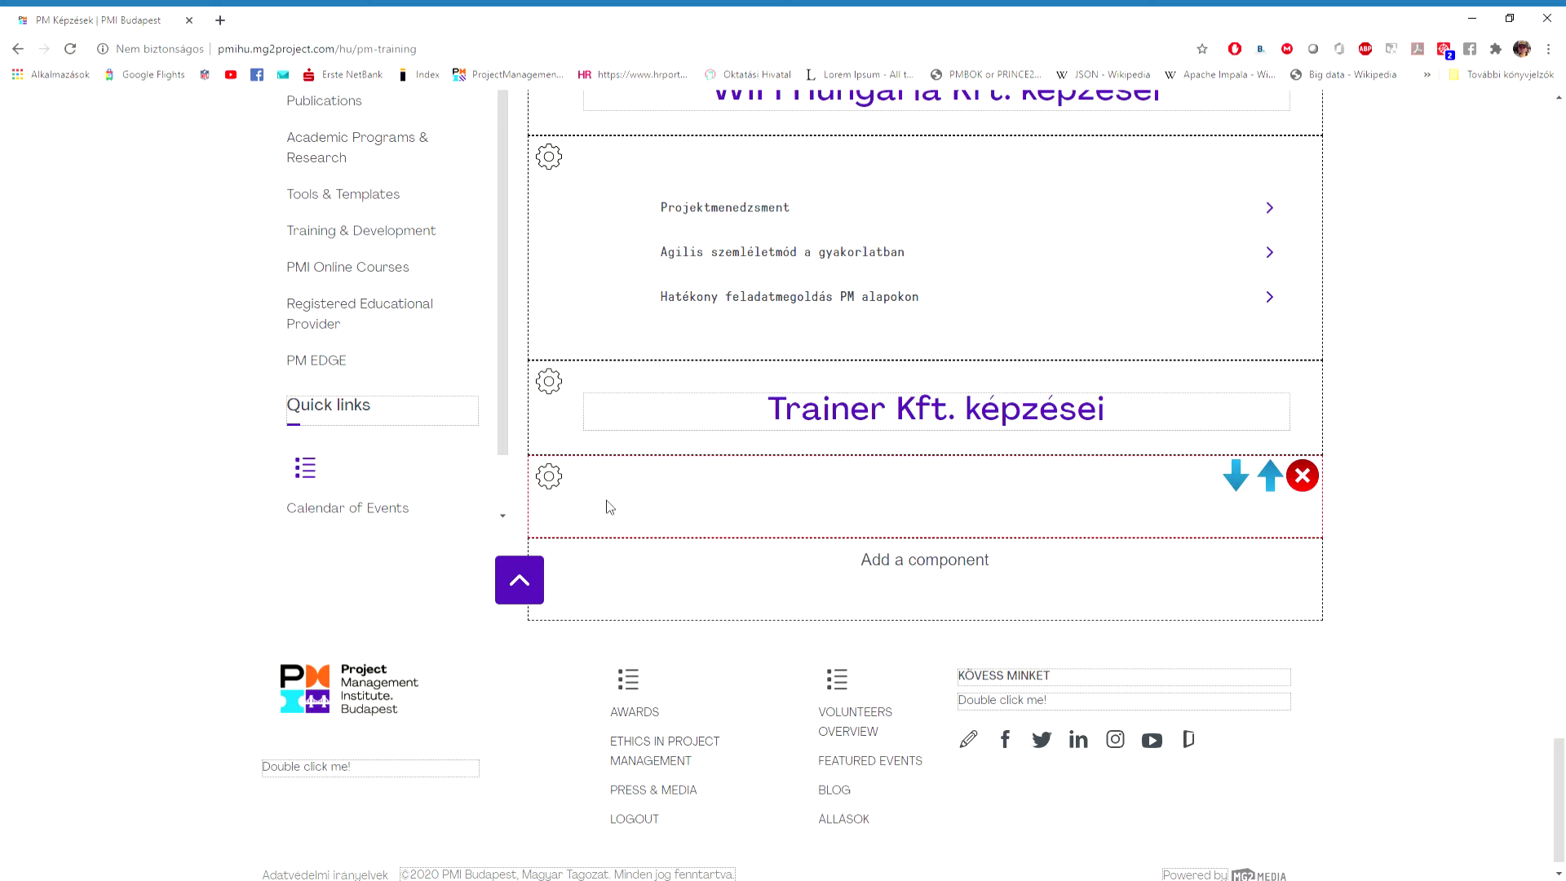
Open the empty component's settings and launch its 'Make your list' content editor.
click(554, 486)
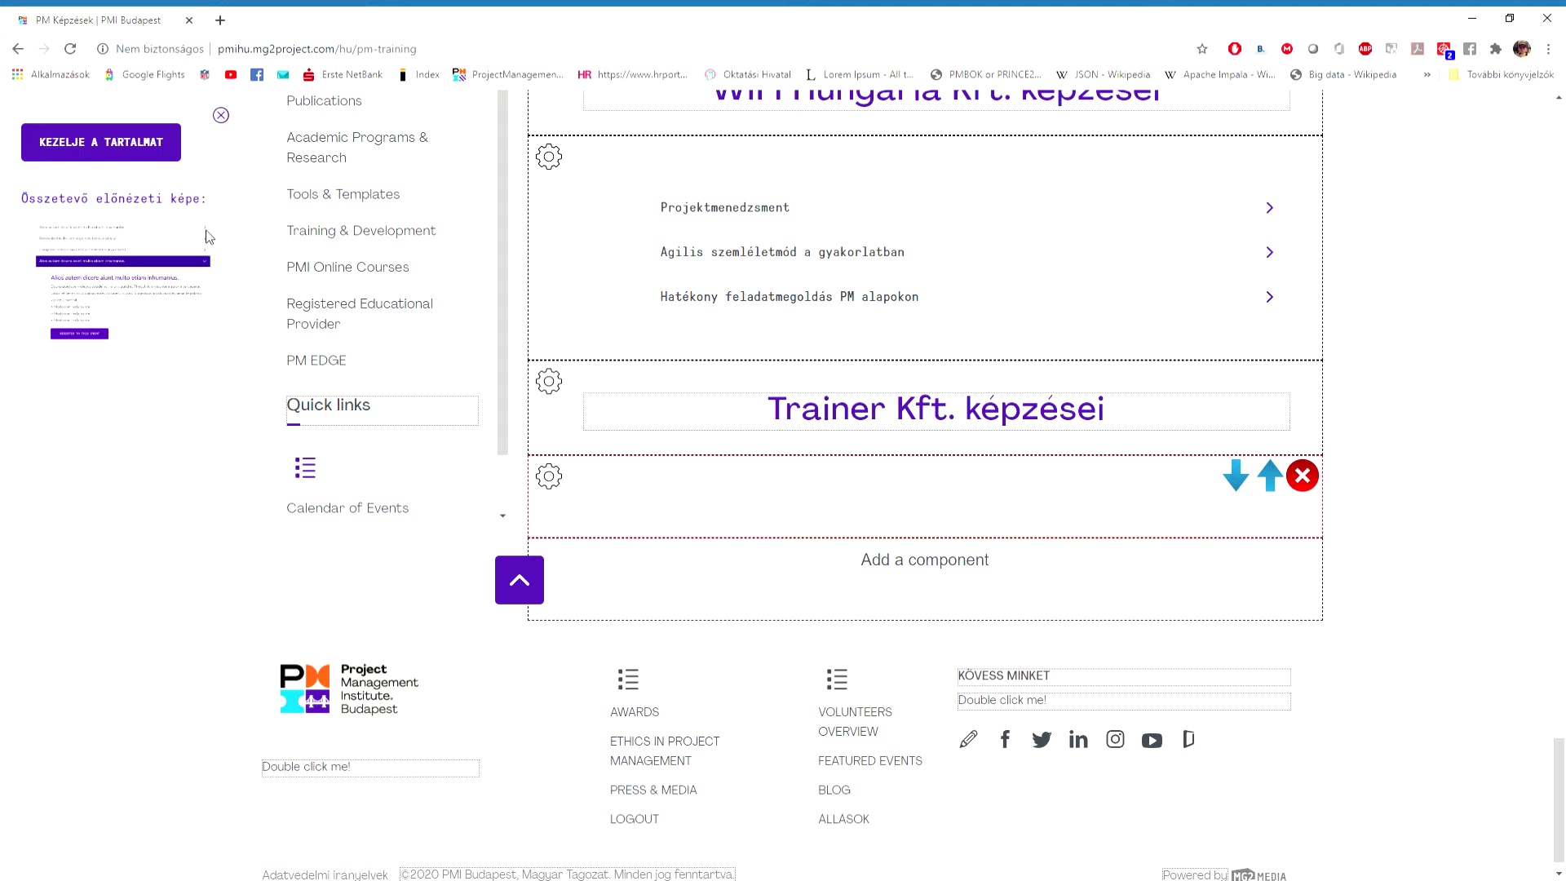
click(121, 142)
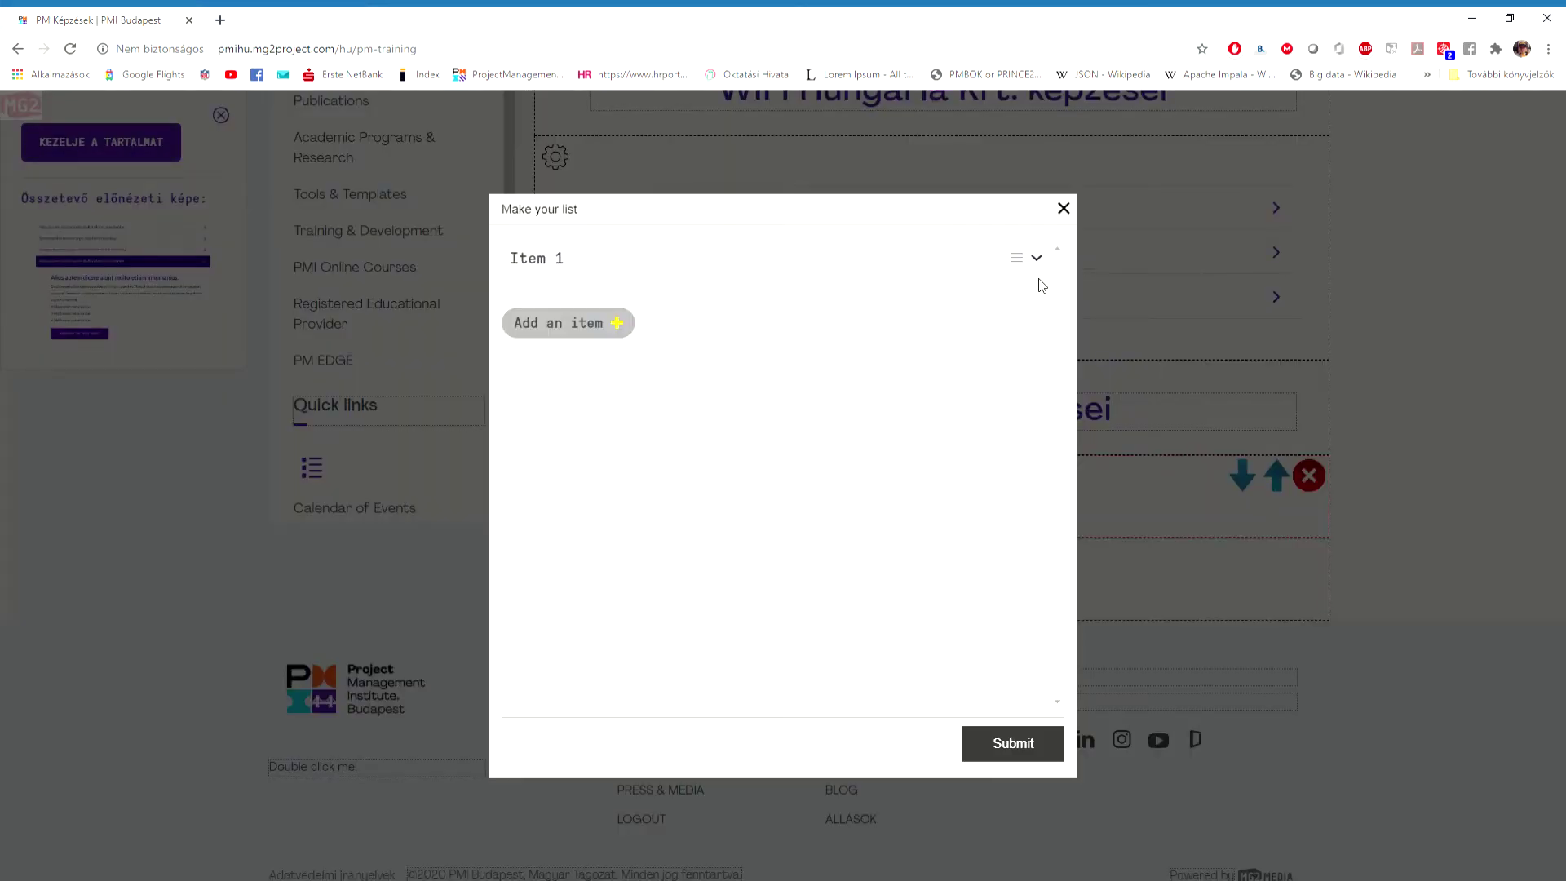
Add Item 2 to the list, then expand Item 1 and title it 'Projektmenedzsment képzés'.
click(557, 330)
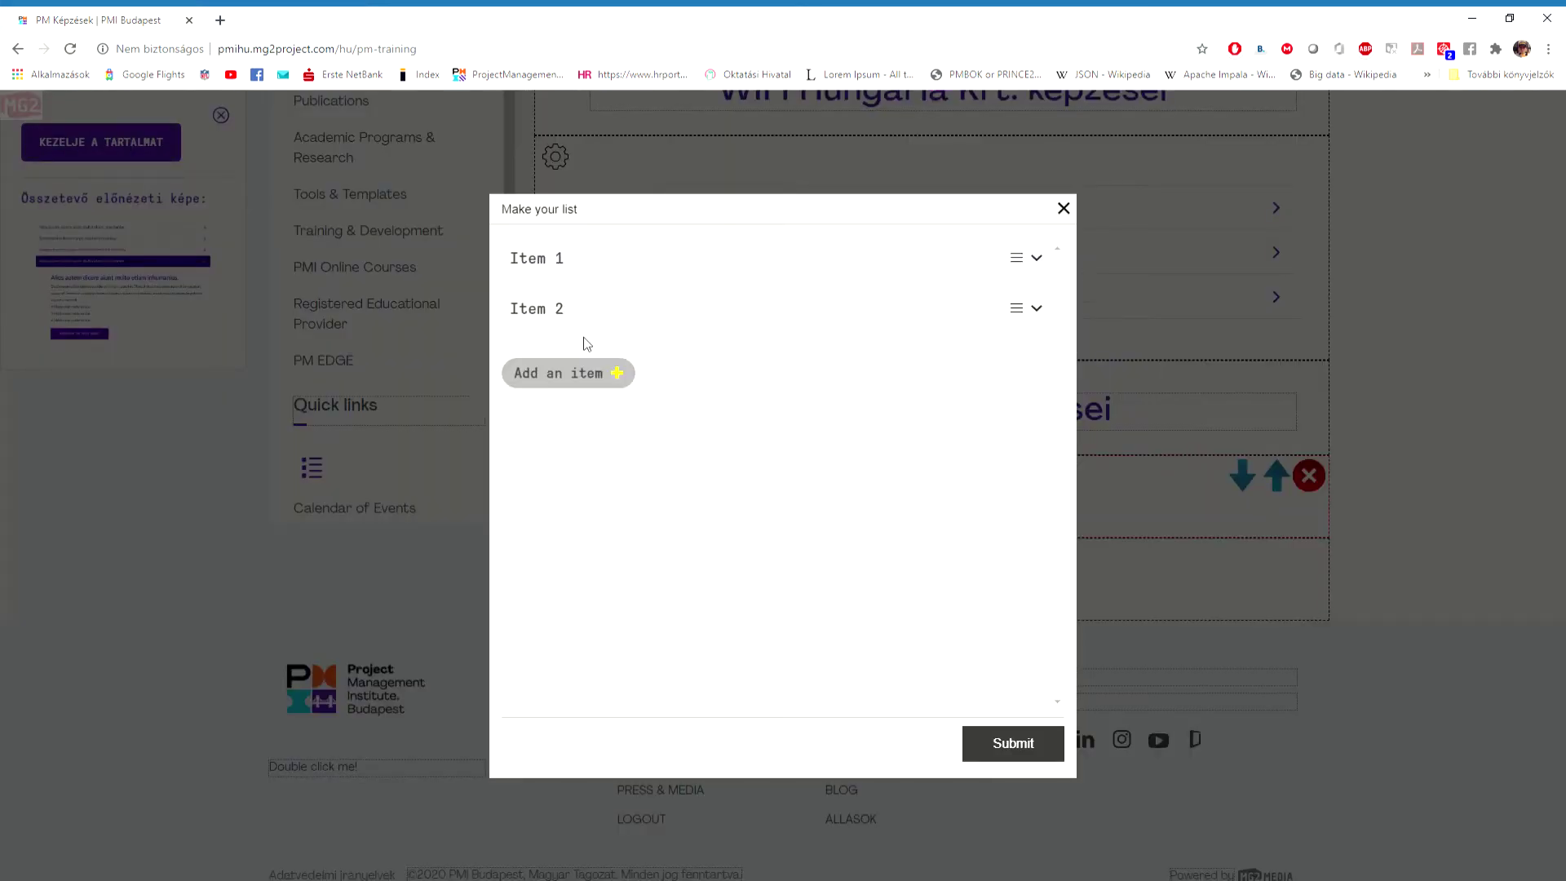
click(1036, 258)
click(705, 318)
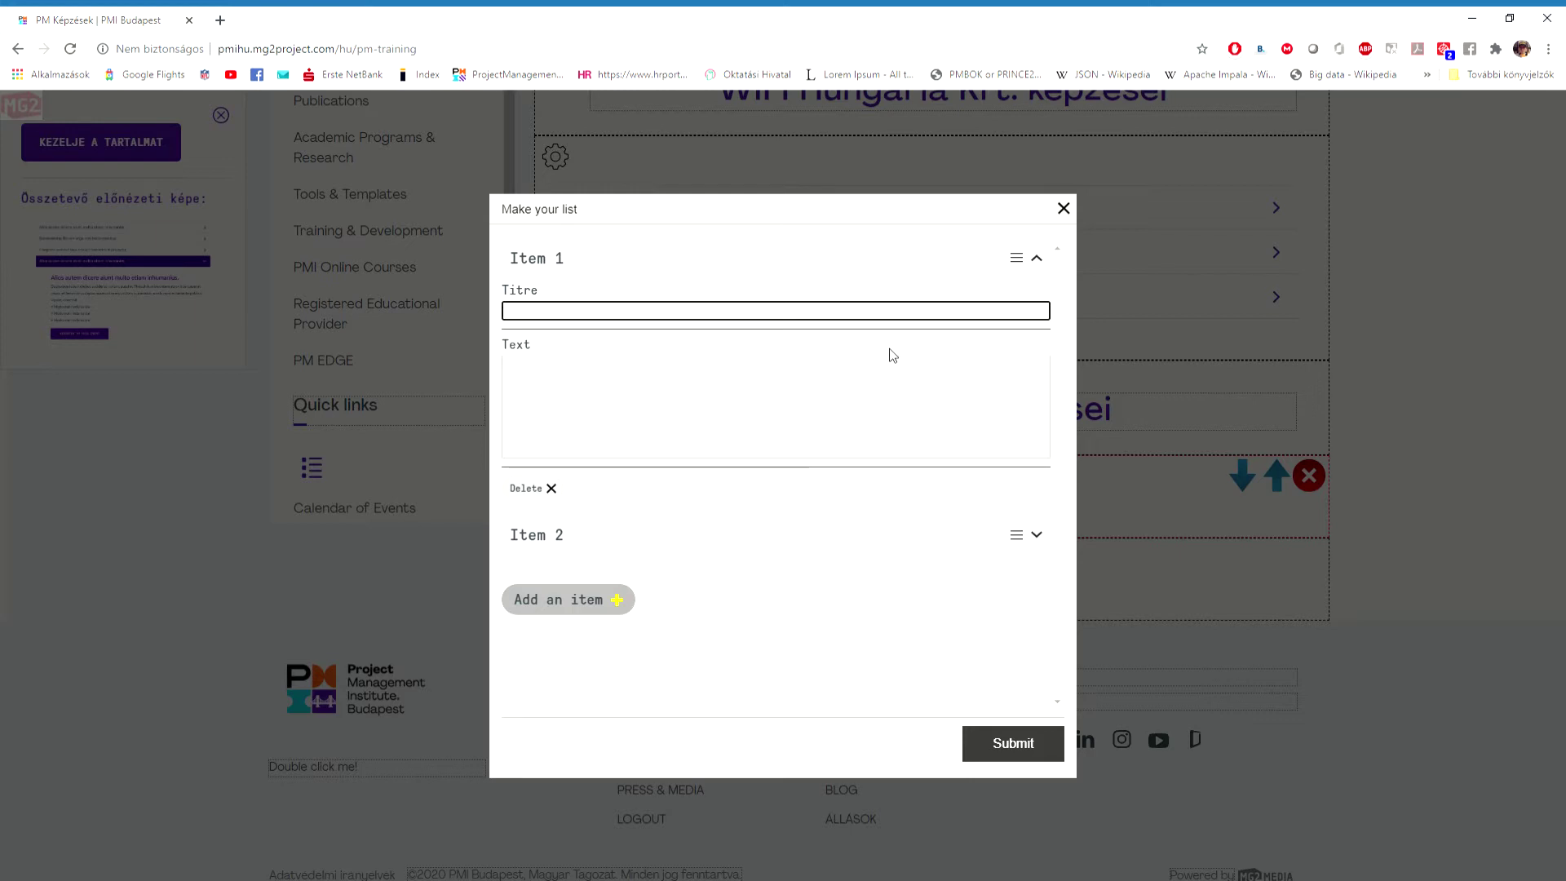
text(Proje)
text(ktmenedzsment képzés)
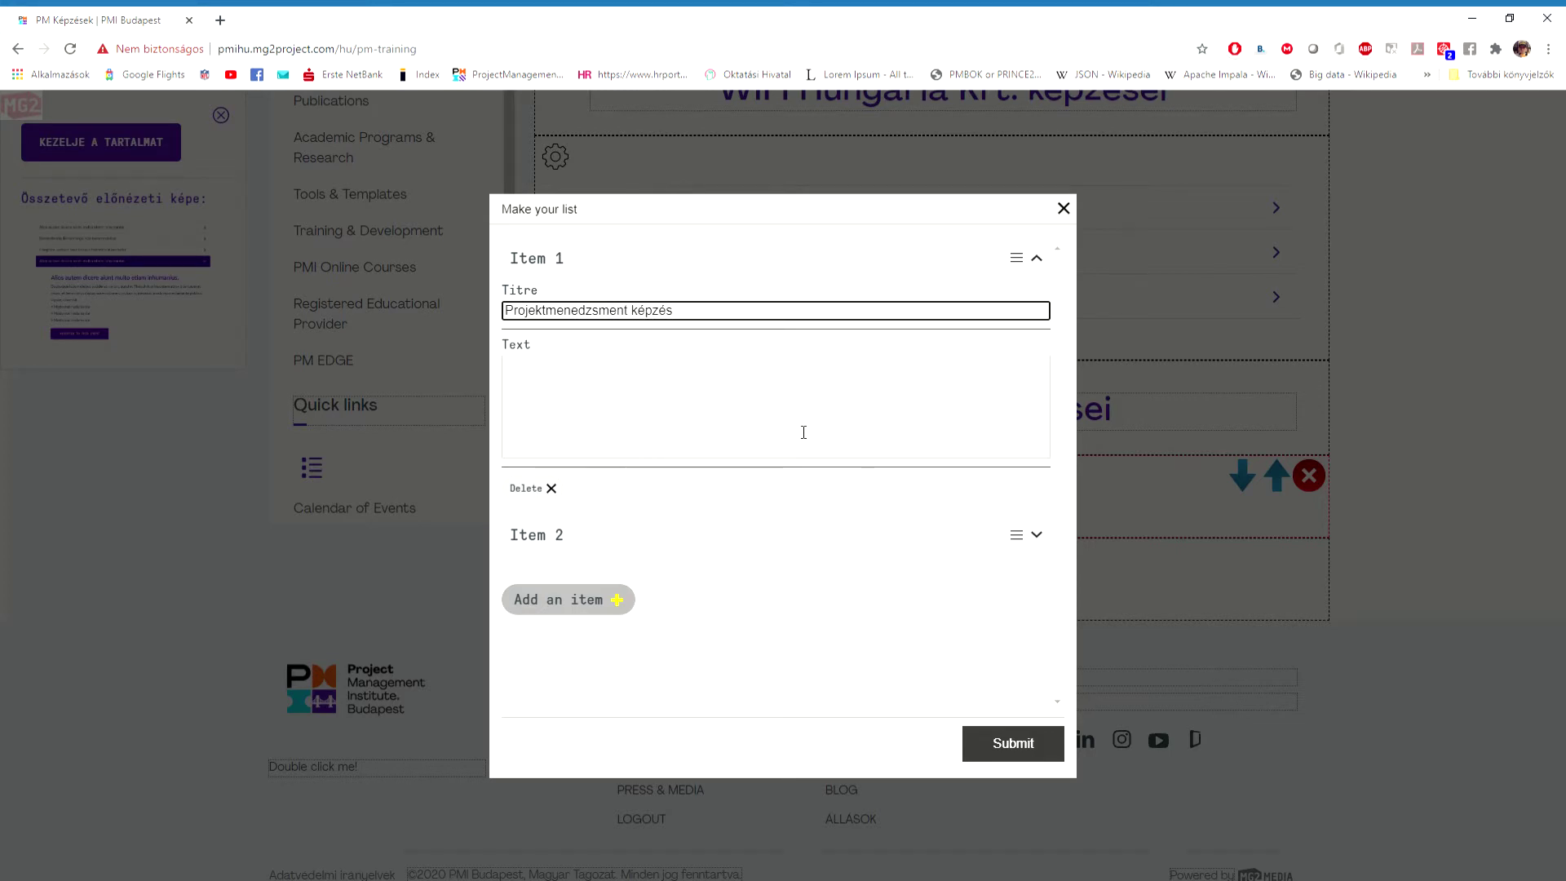
click(804, 432)
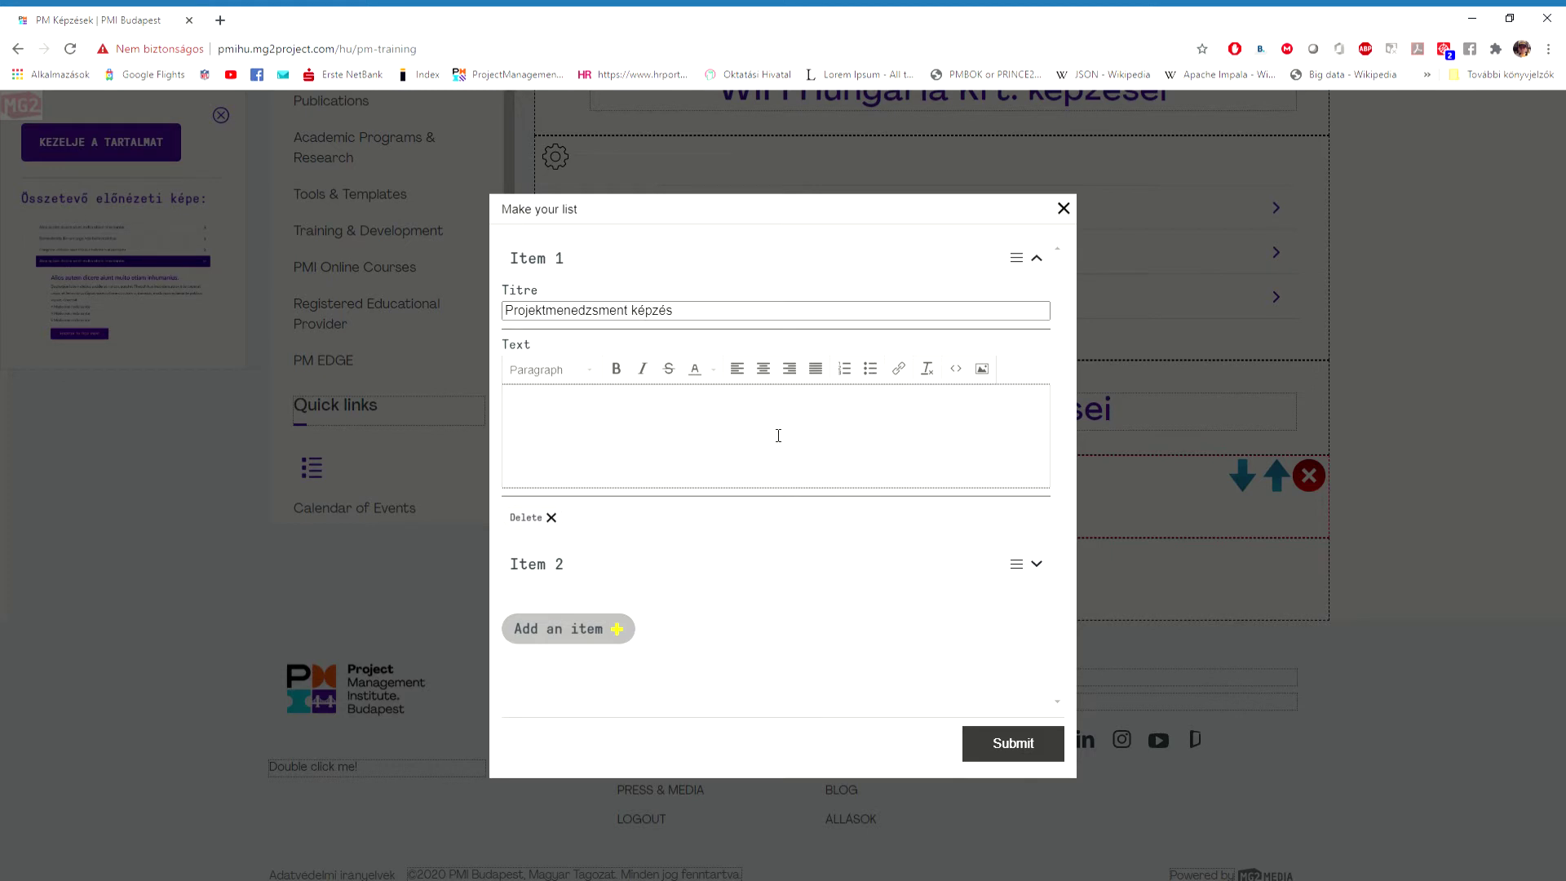
Type Item 1's lines: 'Dátum: 2020.11.14. Hely: virtuális', '8 PDU pont', and the 10% PMI.HU discount.
text(Dátum)
text(: 2020.11)
text(.14. )
text(Hely: v)
text(irtuális)
key(Return)
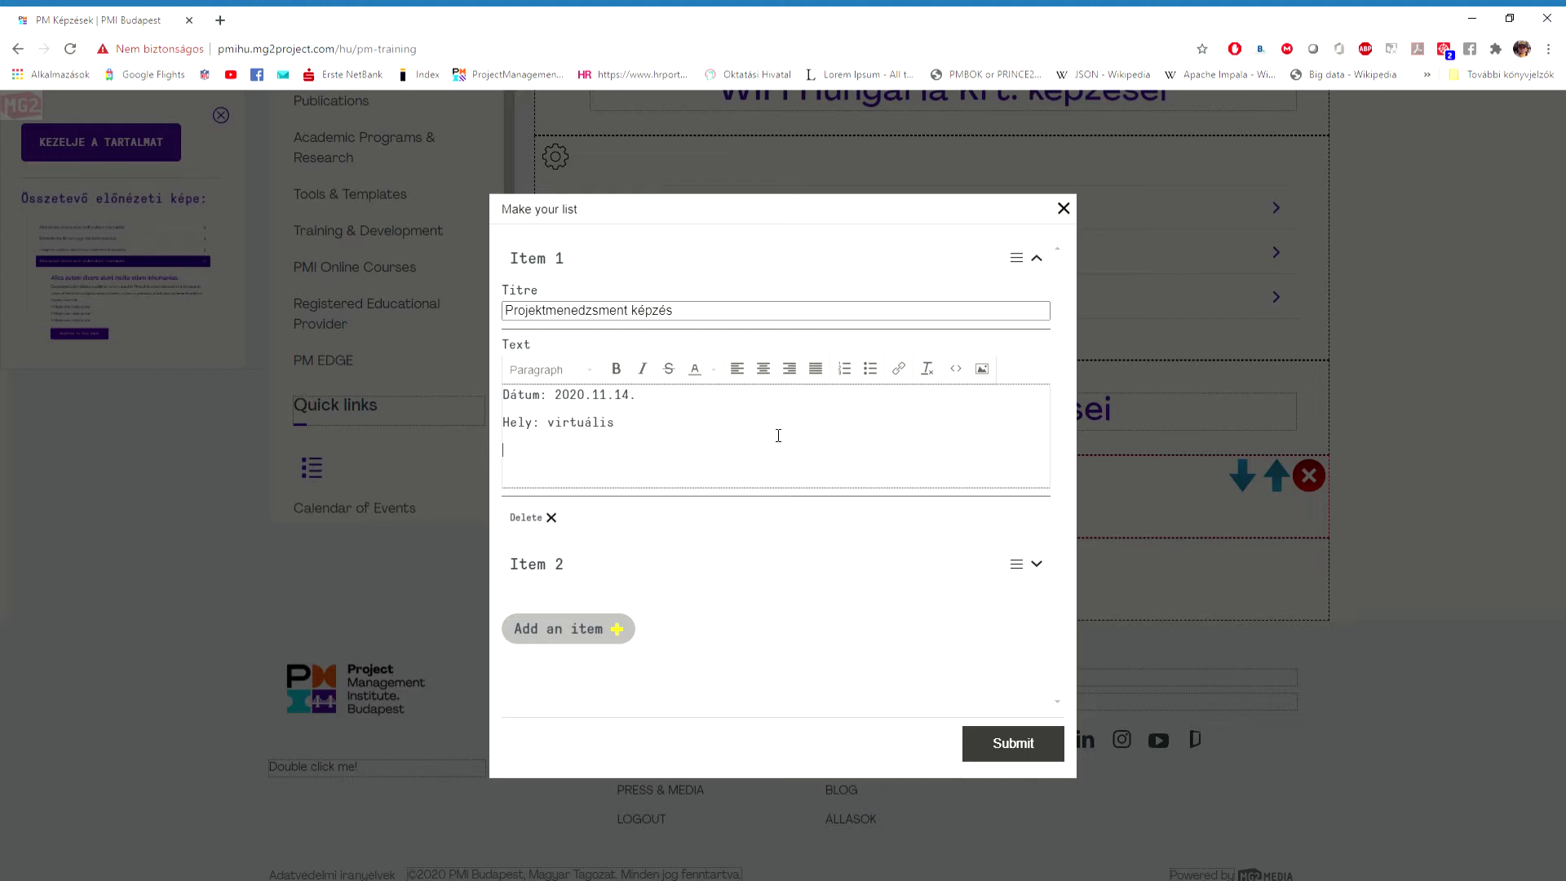
text(8 PDU pont)
key(Return)
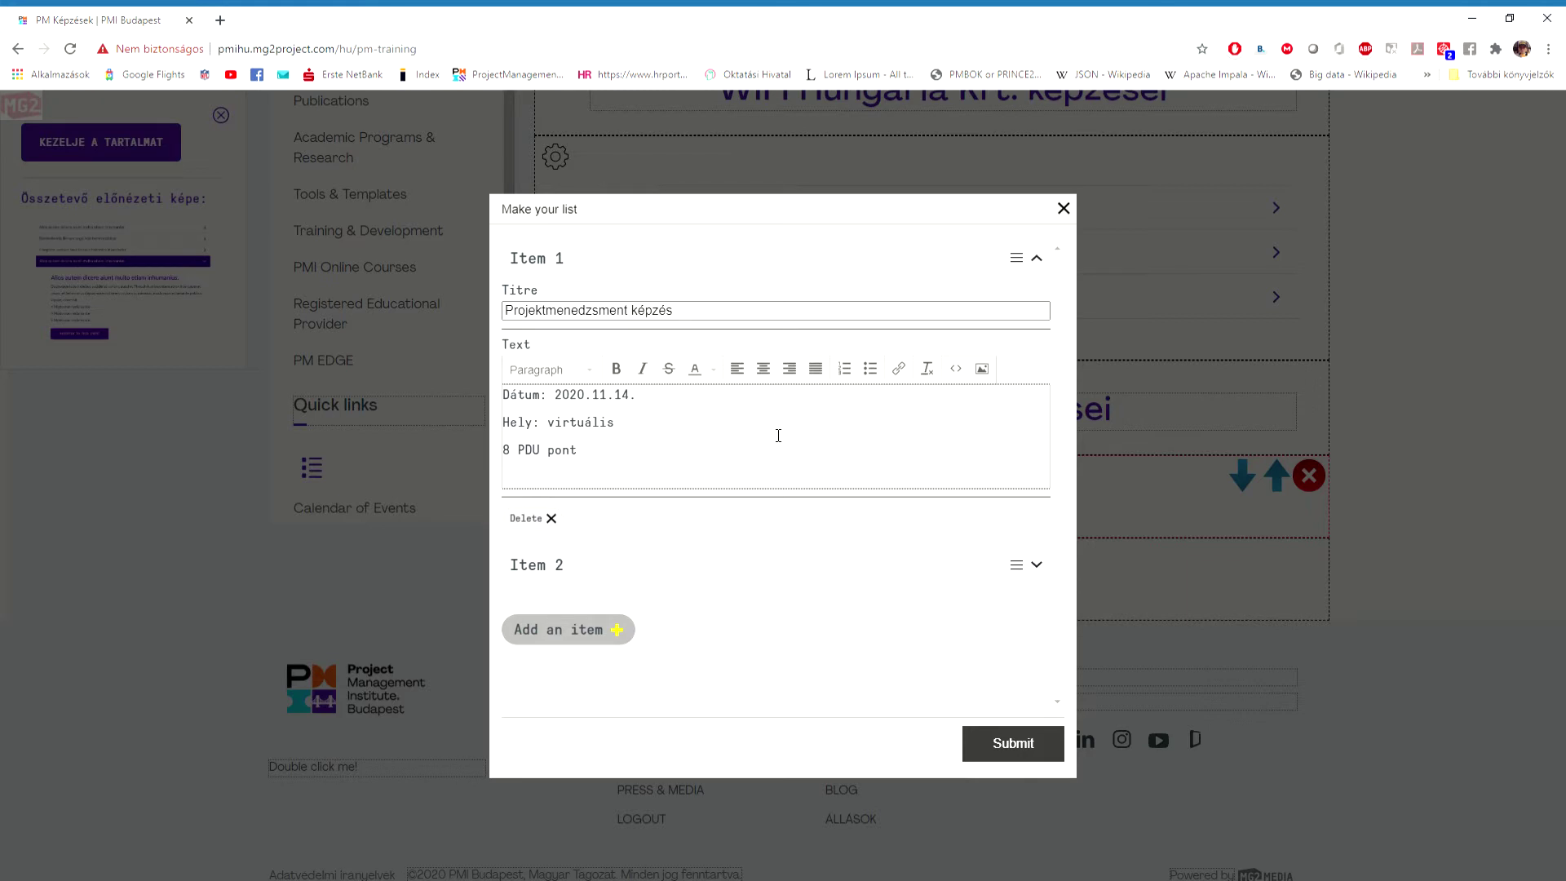
text(10% PMI.HU tagsággalkedvezmény)
Bullet the first three lines, join the discount line to the list, and make it bold.
drag(577, 450, 487, 389)
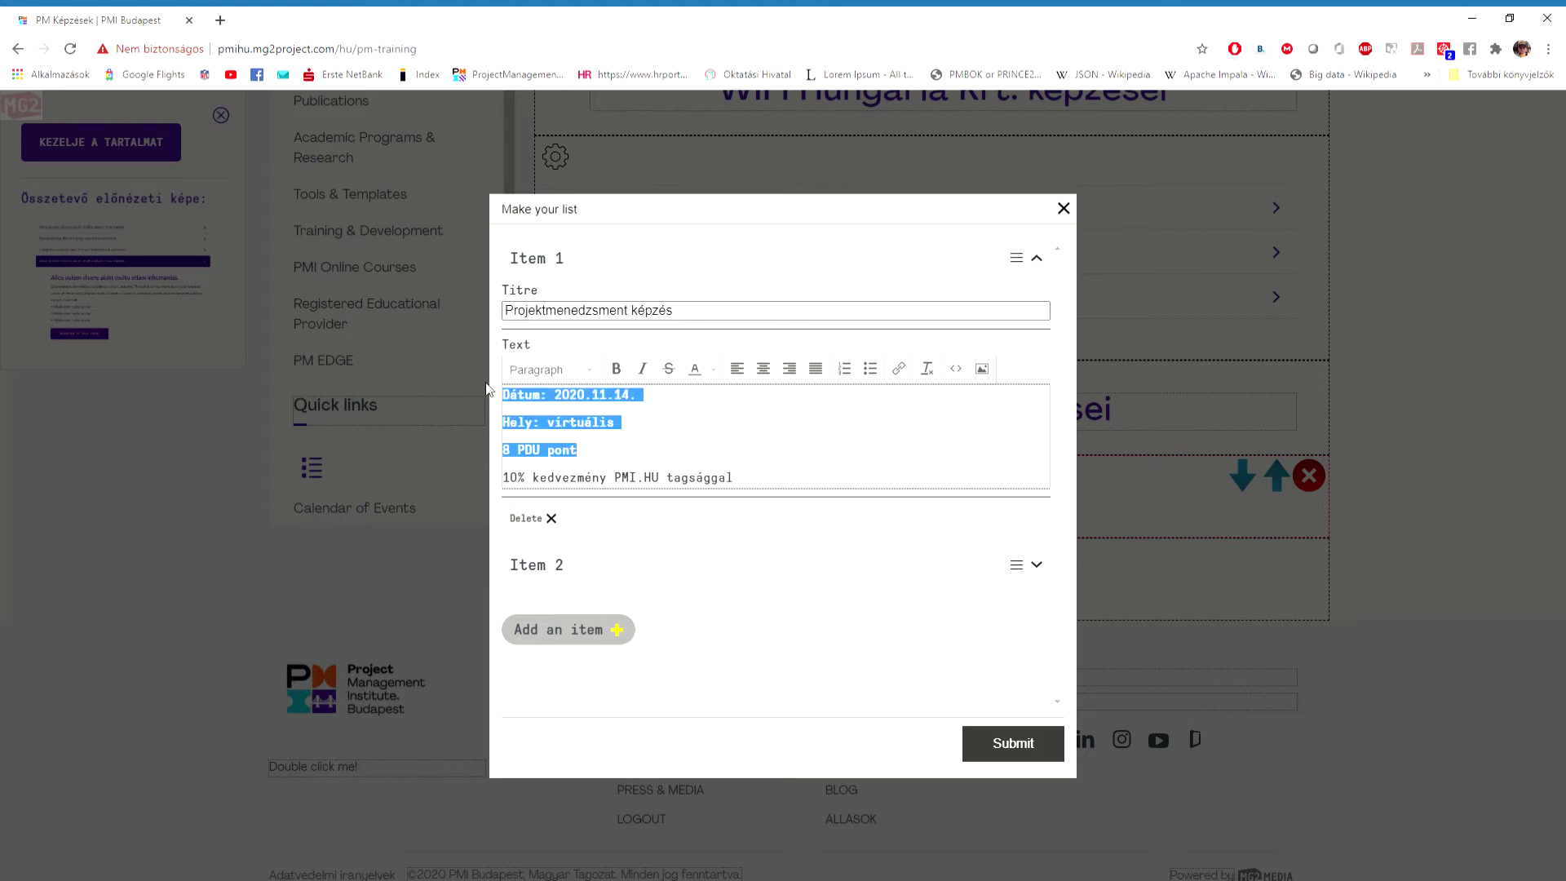
click(869, 368)
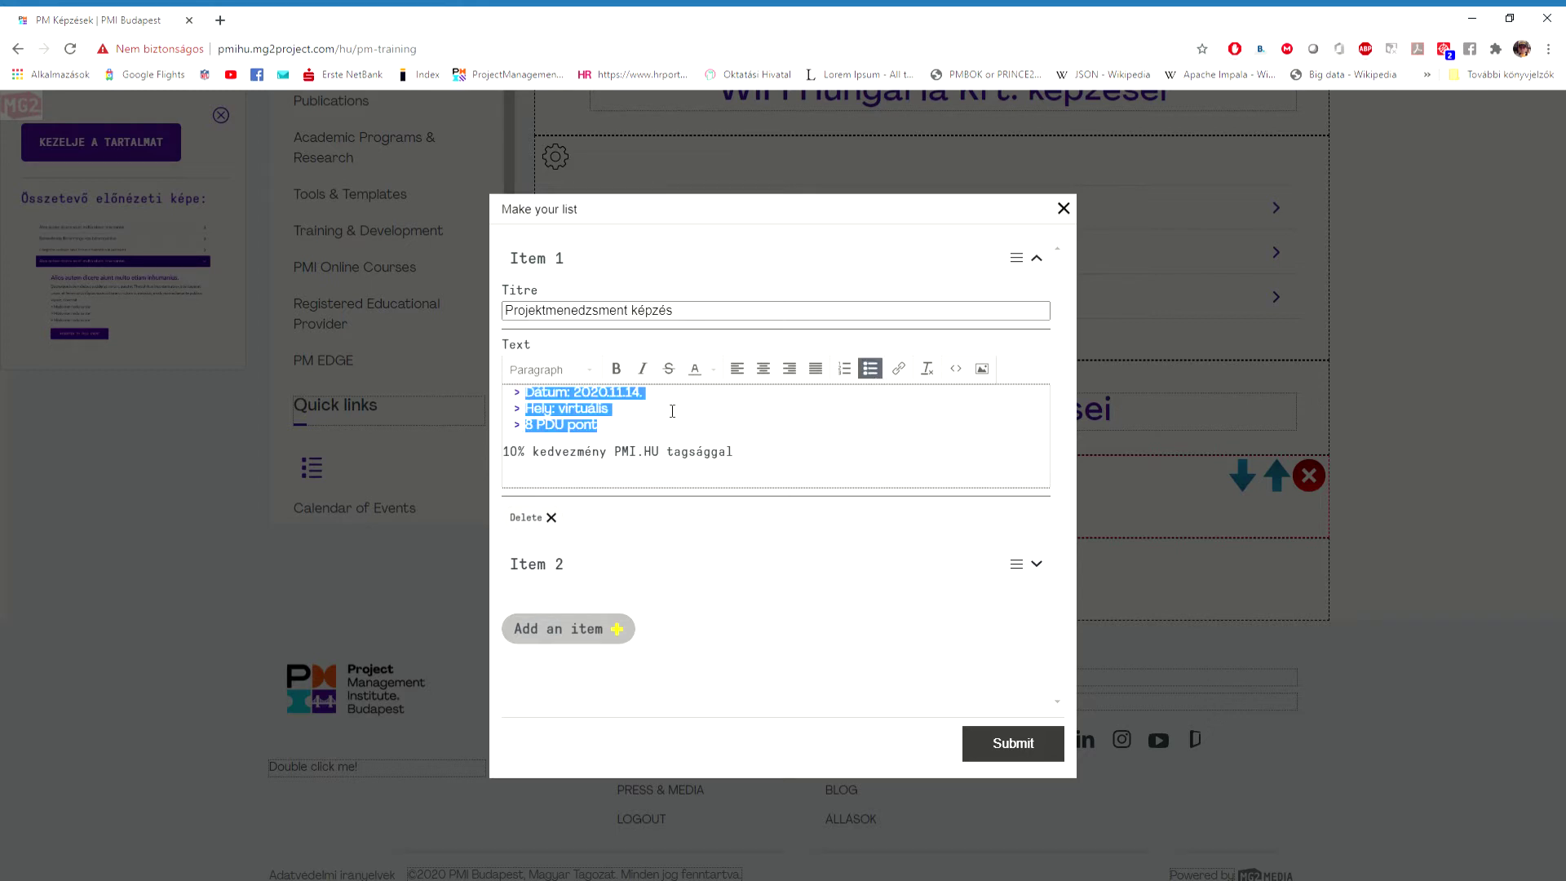
click(635, 435)
key(Return)
key(Delete)
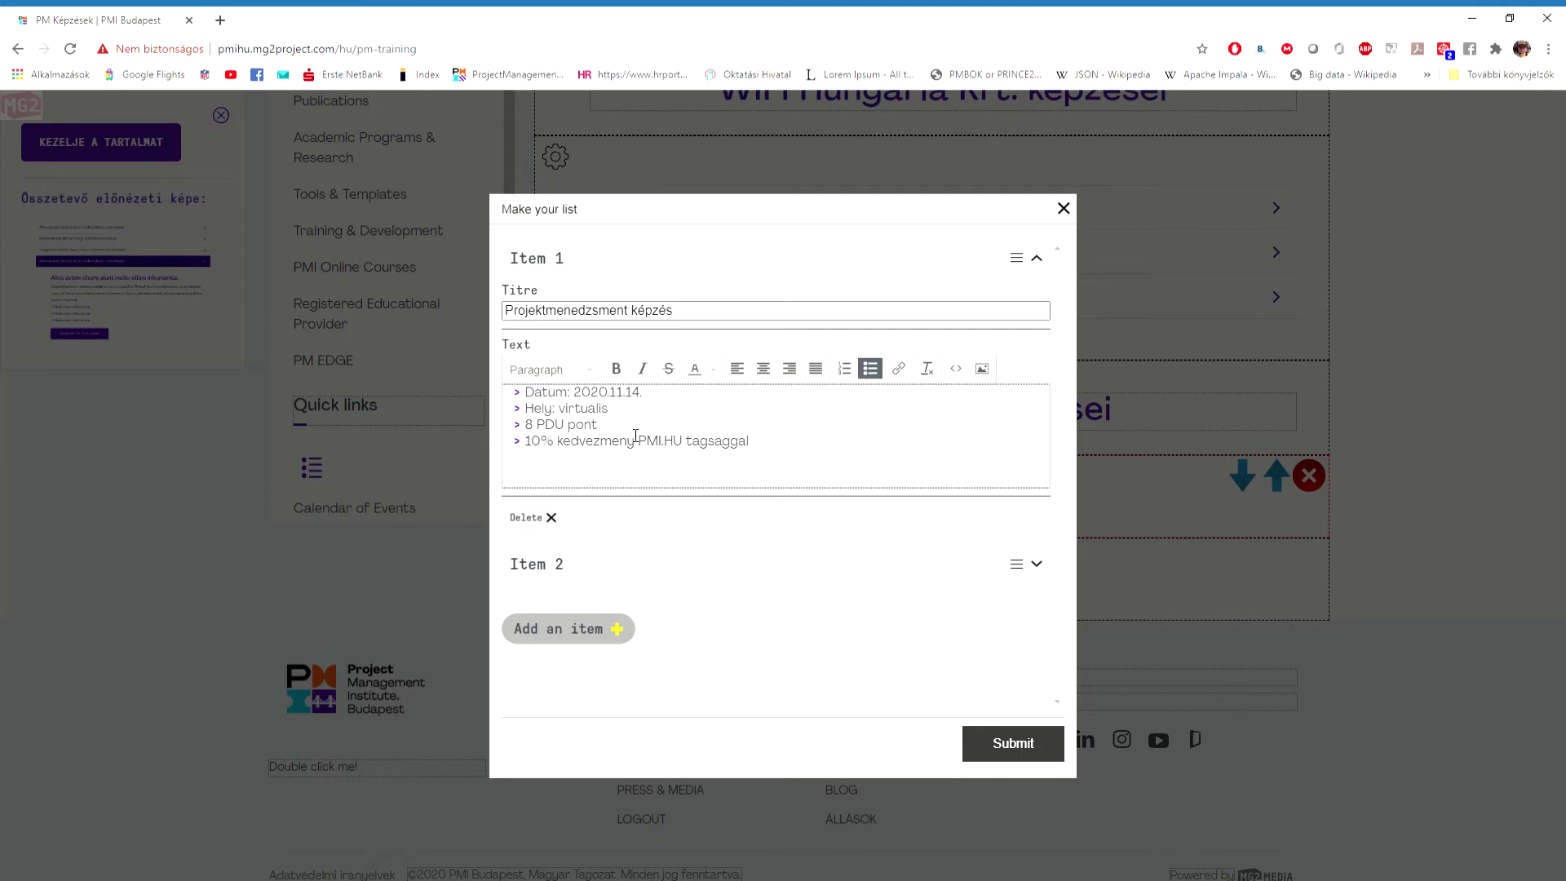
drag(764, 441, 523, 441)
click(615, 369)
click(641, 431)
key(Return)
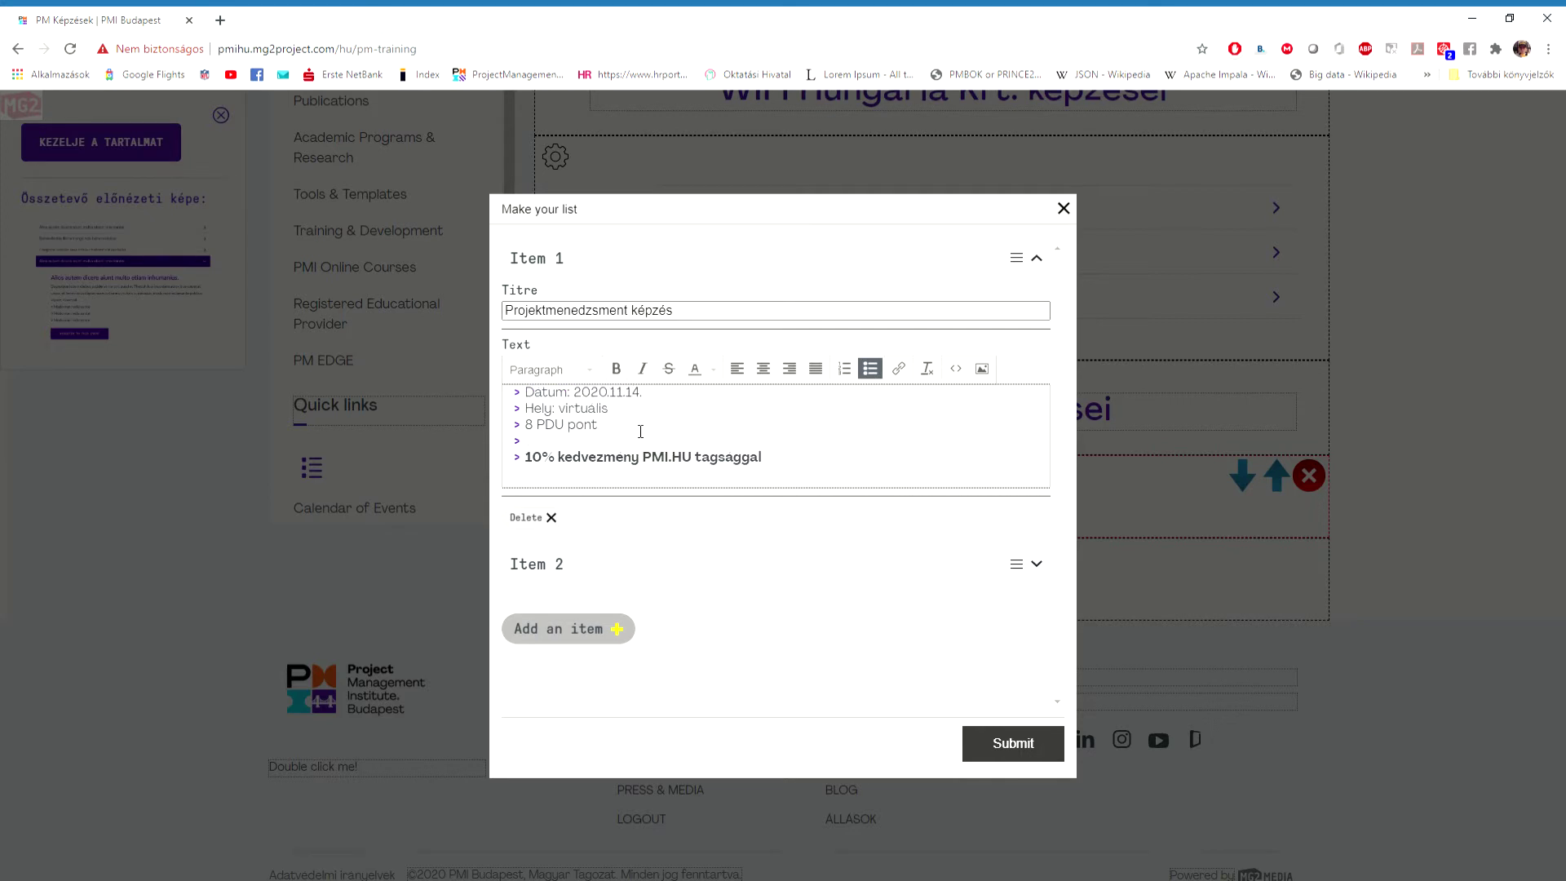
text(www.trainerkft.hu)
drag(643, 441, 530, 447)
key(ctrl+c)
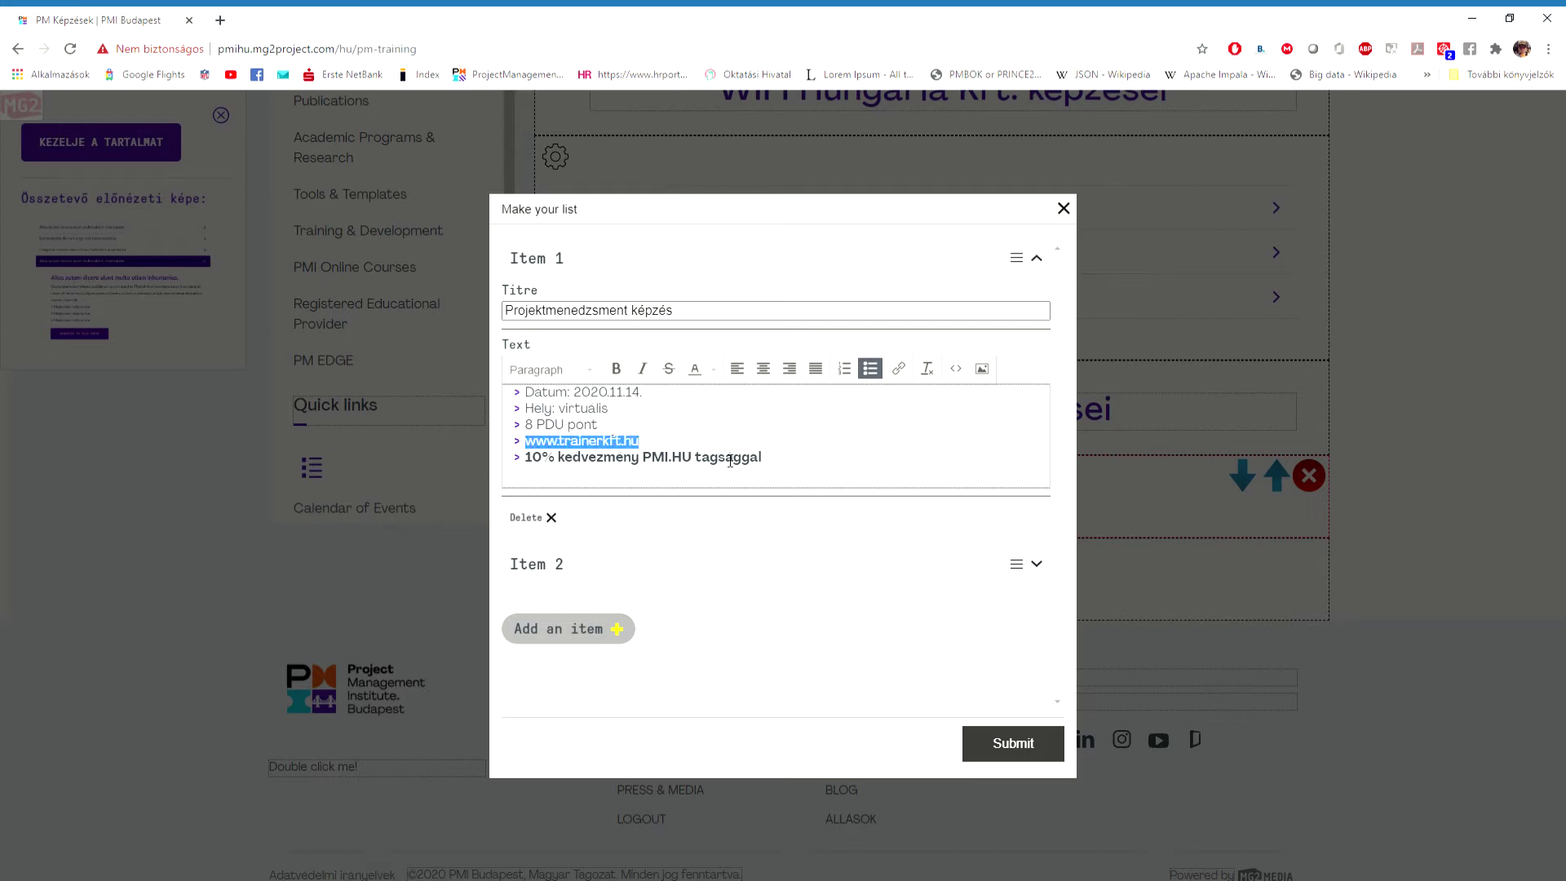
click(898, 369)
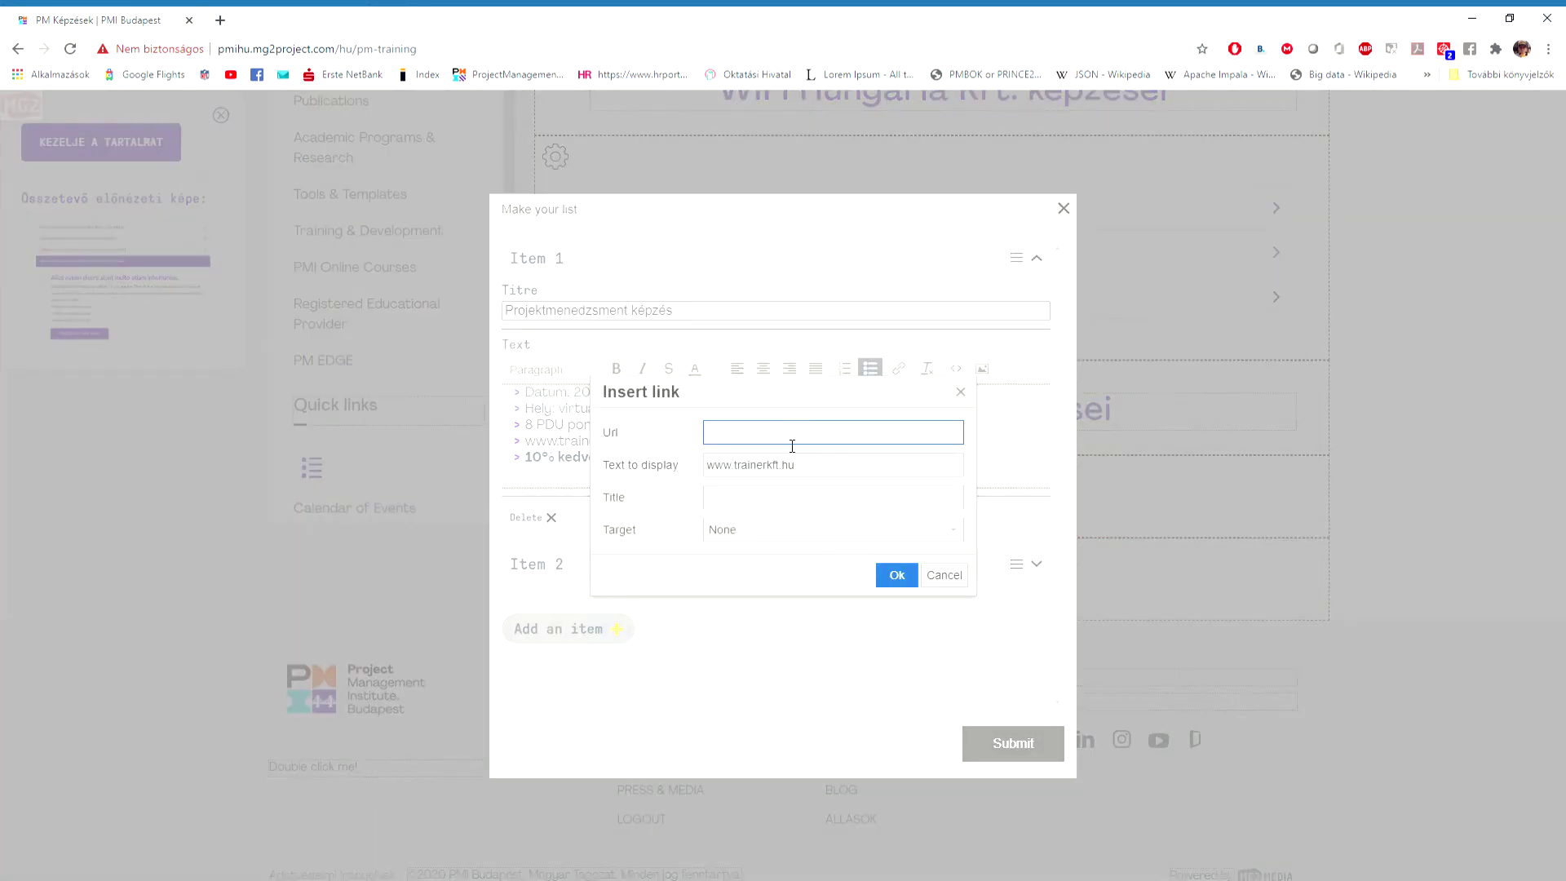
text(https://)
key(ctrl+v)
click(766, 531)
click(757, 583)
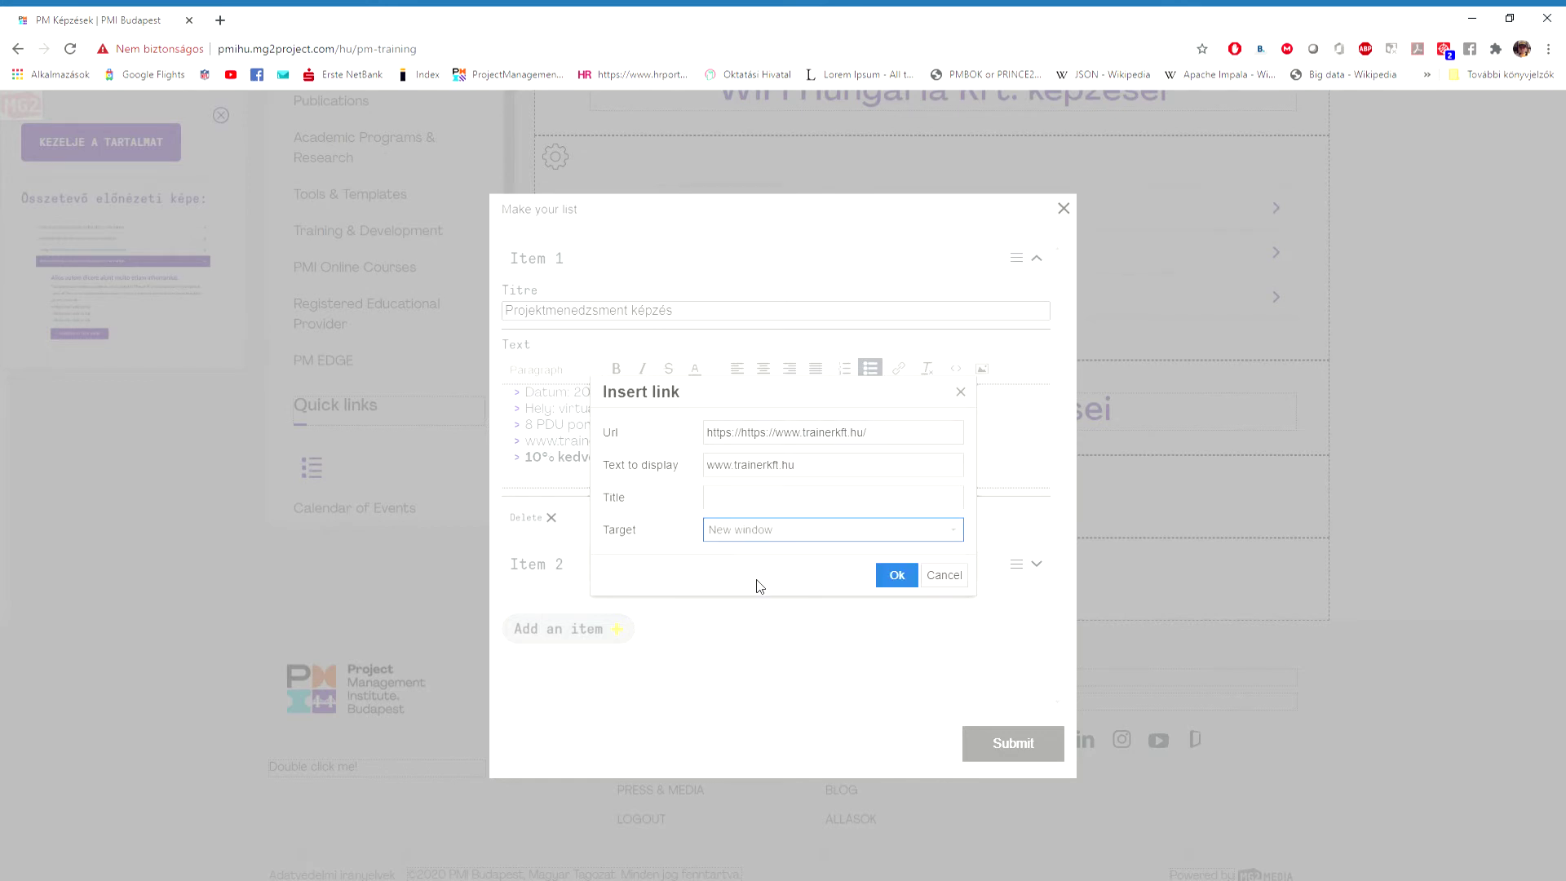
click(897, 574)
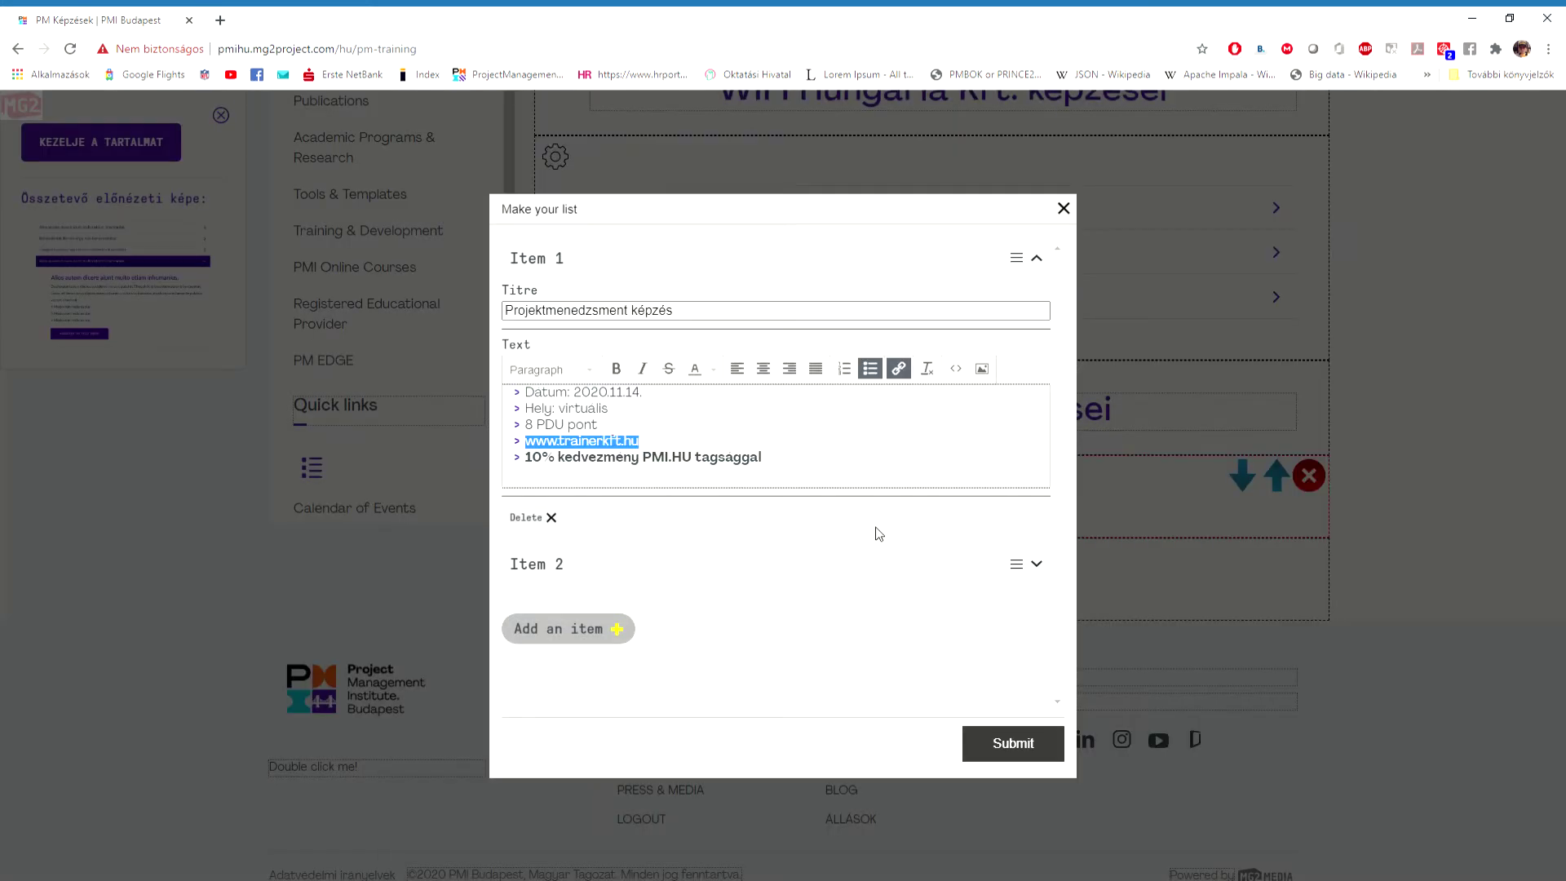
click(741, 451)
Add a bullet line below the website with the company's contact e-mail address.
key(Return)
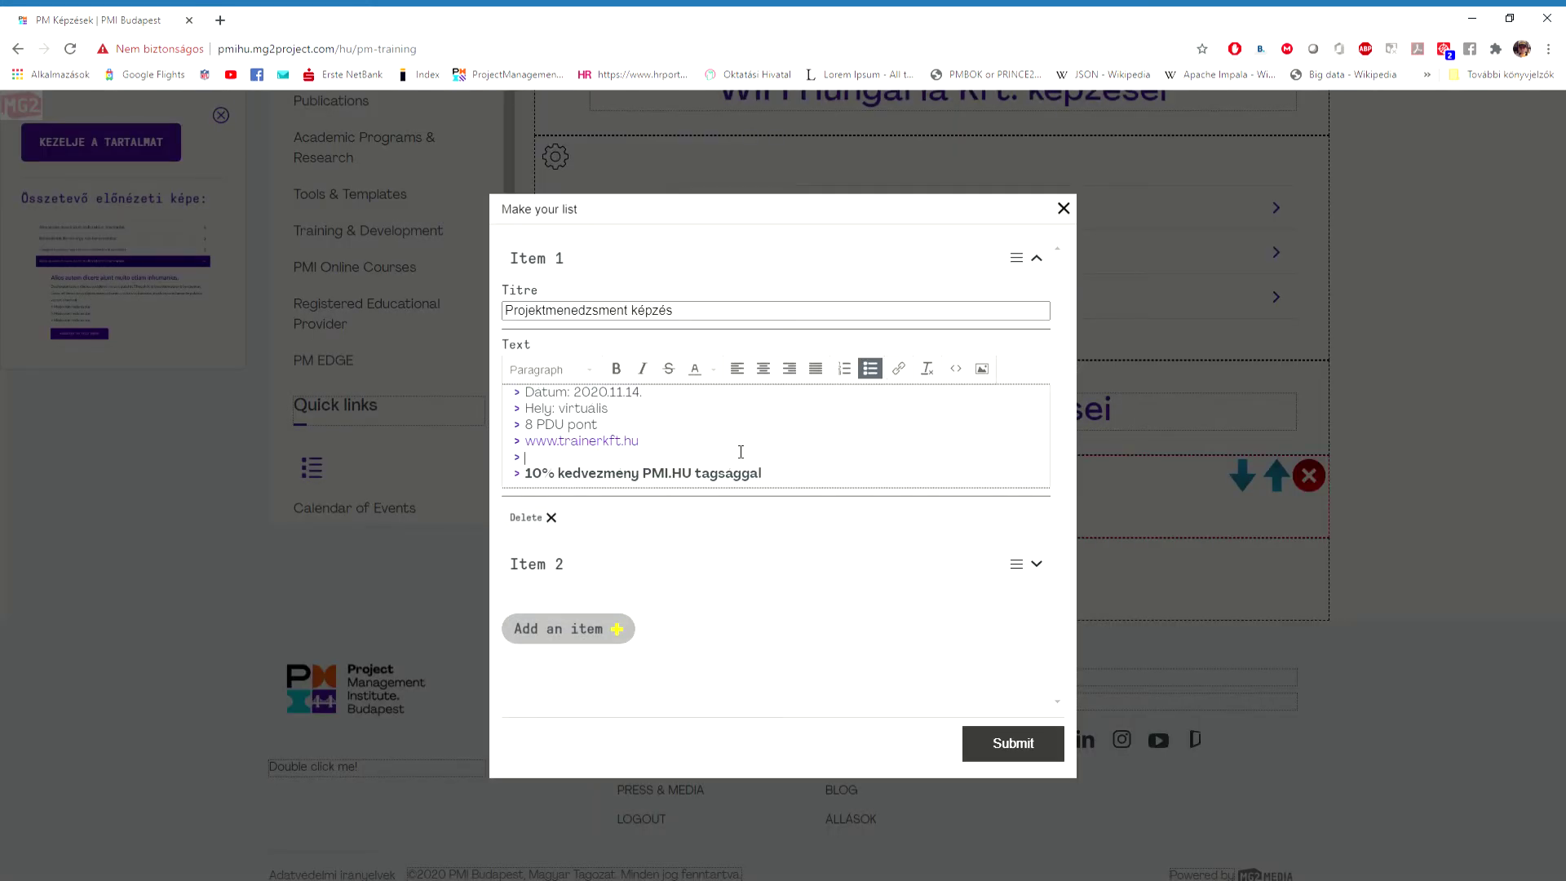
drag(653, 464, 532, 462)
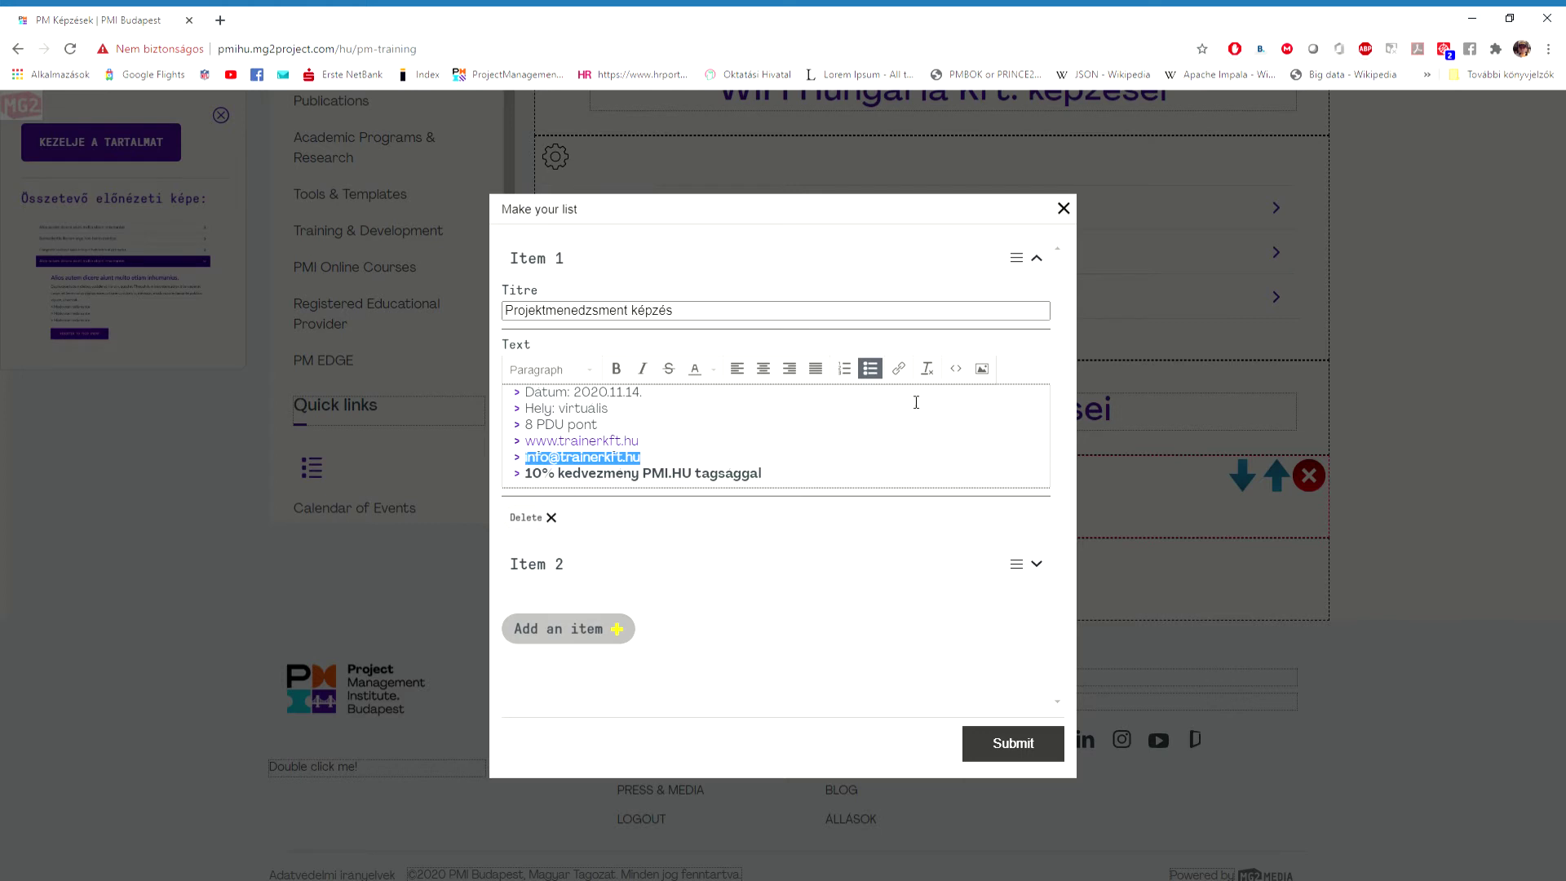
Turn the contact e-mail line into a mailto: link to that address.
click(898, 368)
text(mailto:)
key(ctrl+v)
key(Tab)
key(ctrl+c)
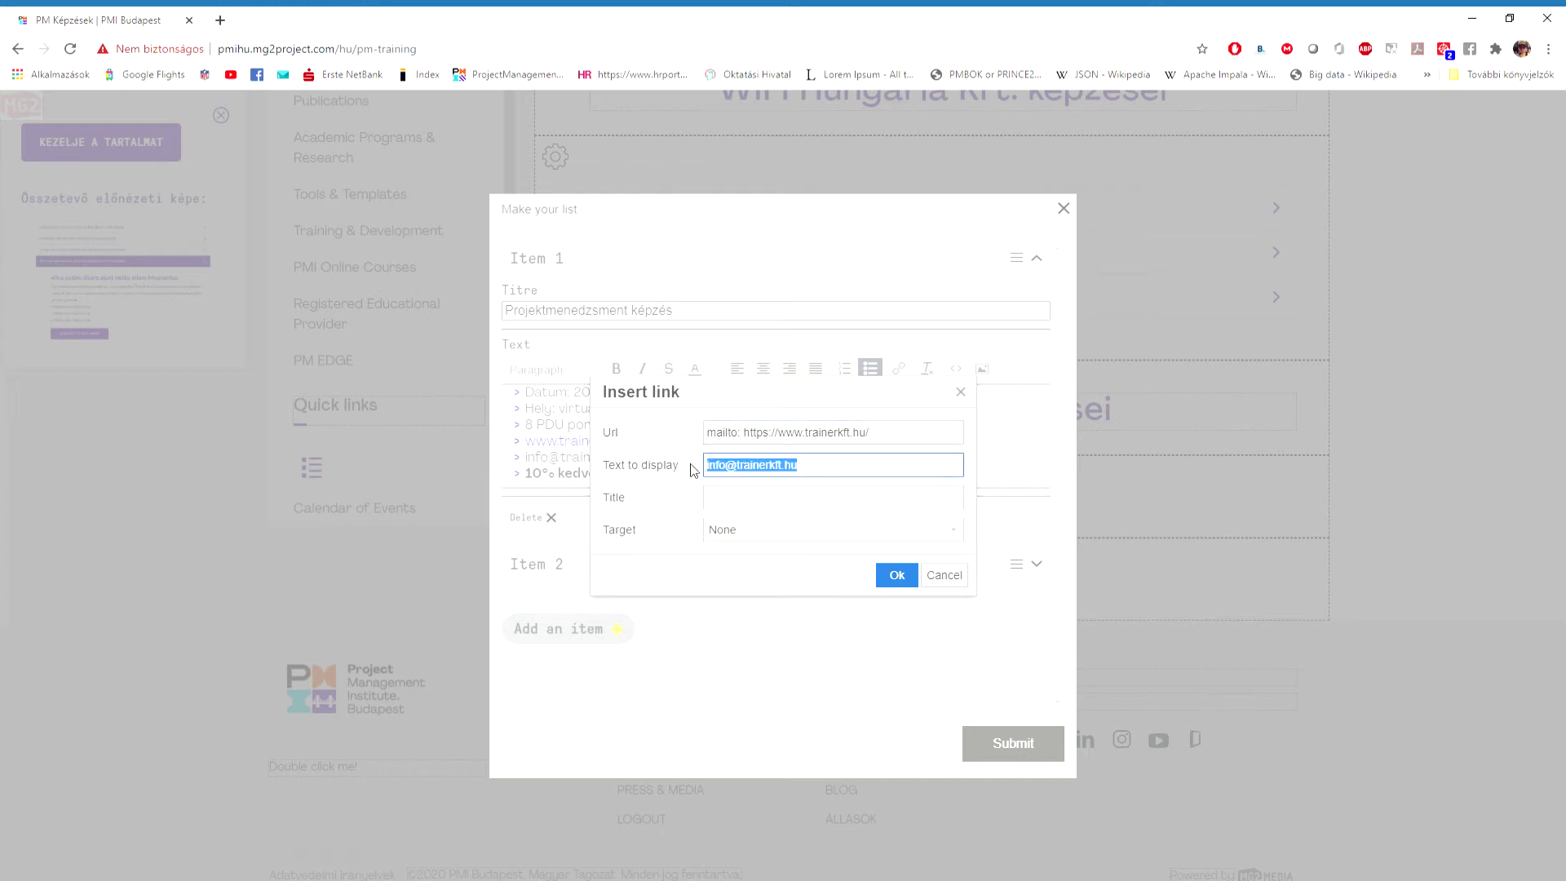
drag(871, 433, 739, 433)
key(ctrl+v)
click(896, 575)
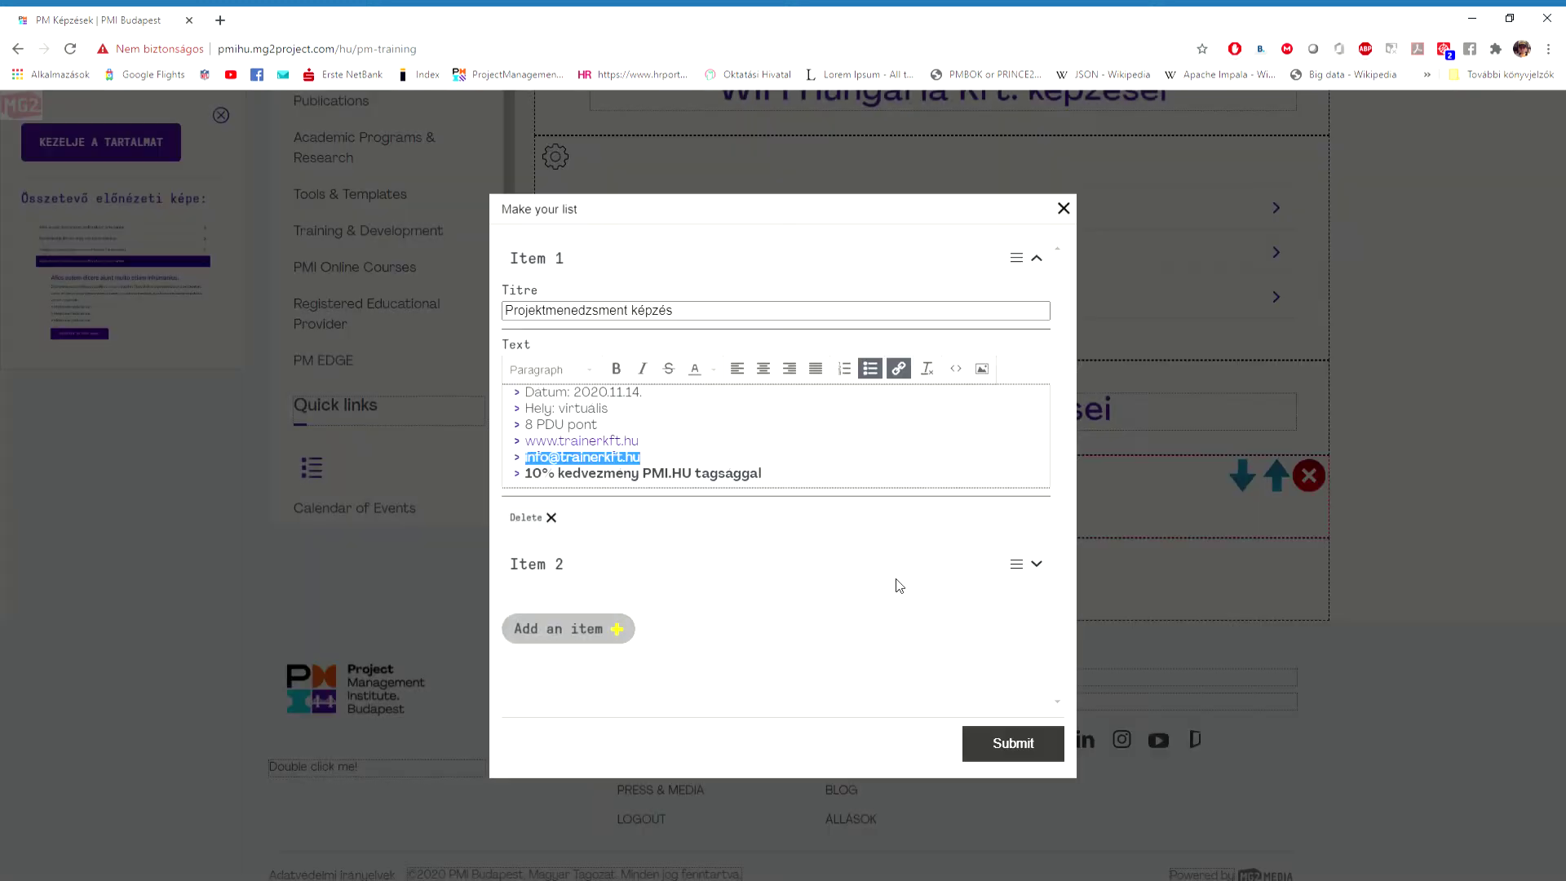
click(816, 474)
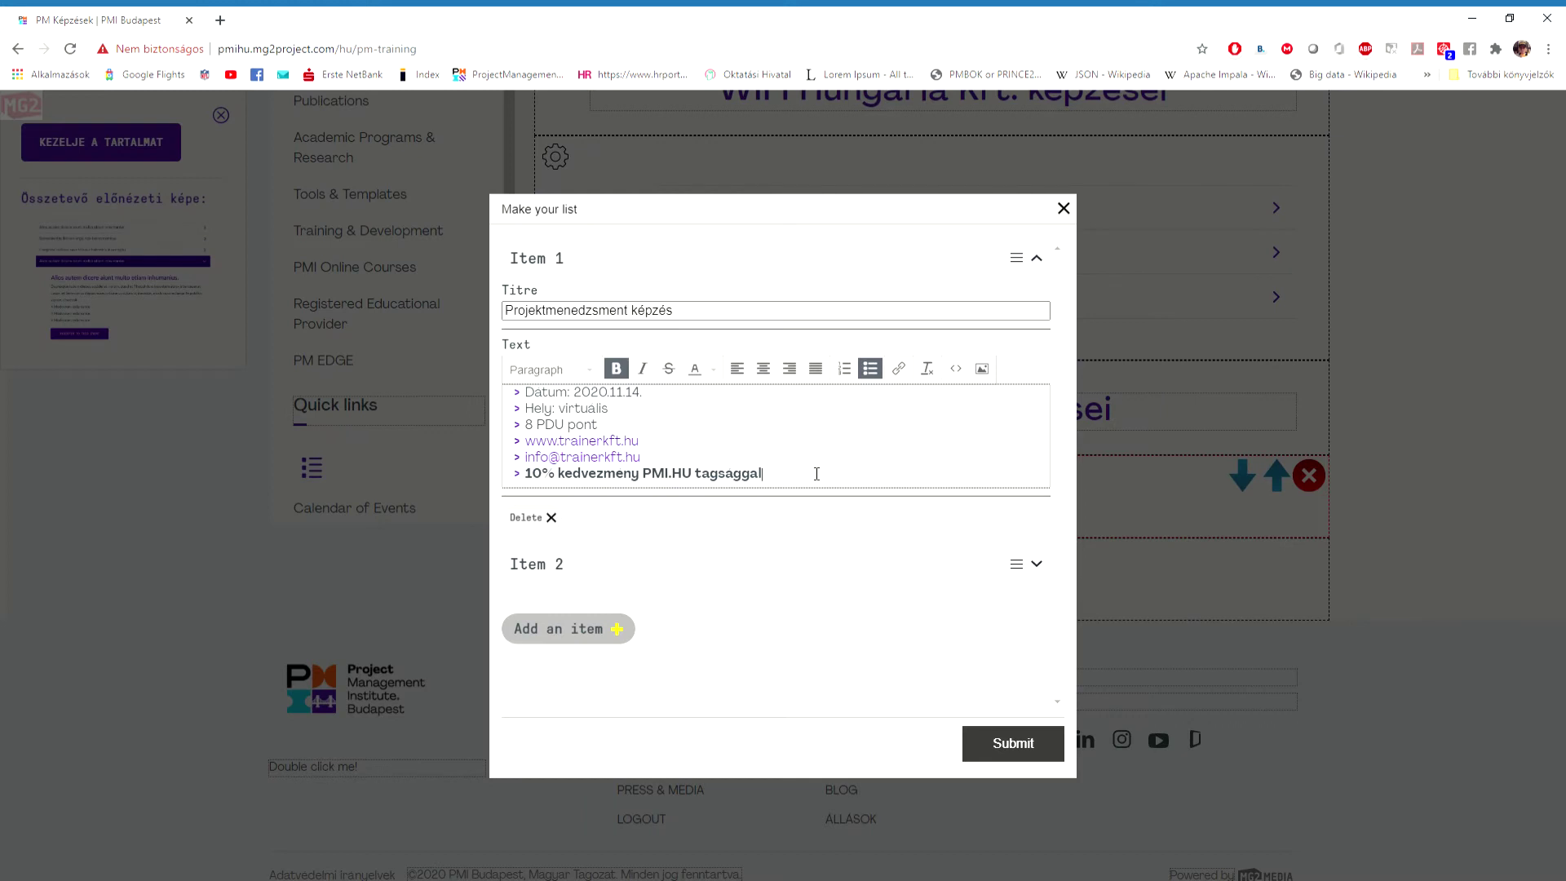
Submit the list and check the saved 'Projektmenedzsment képzés' item by expanding and collapsing it.
click(1024, 742)
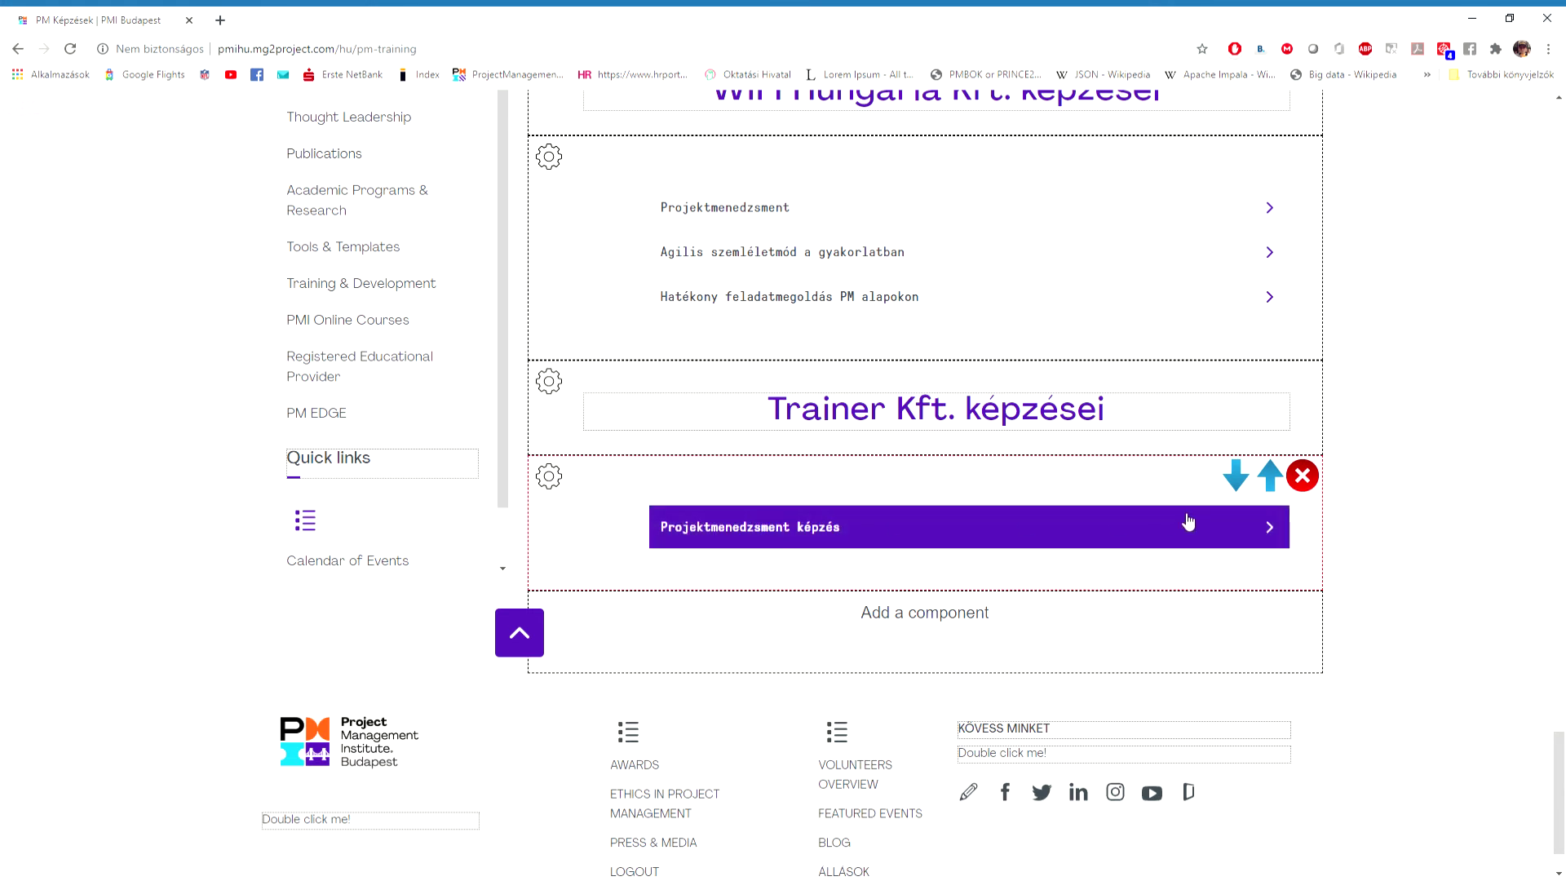
click(1274, 530)
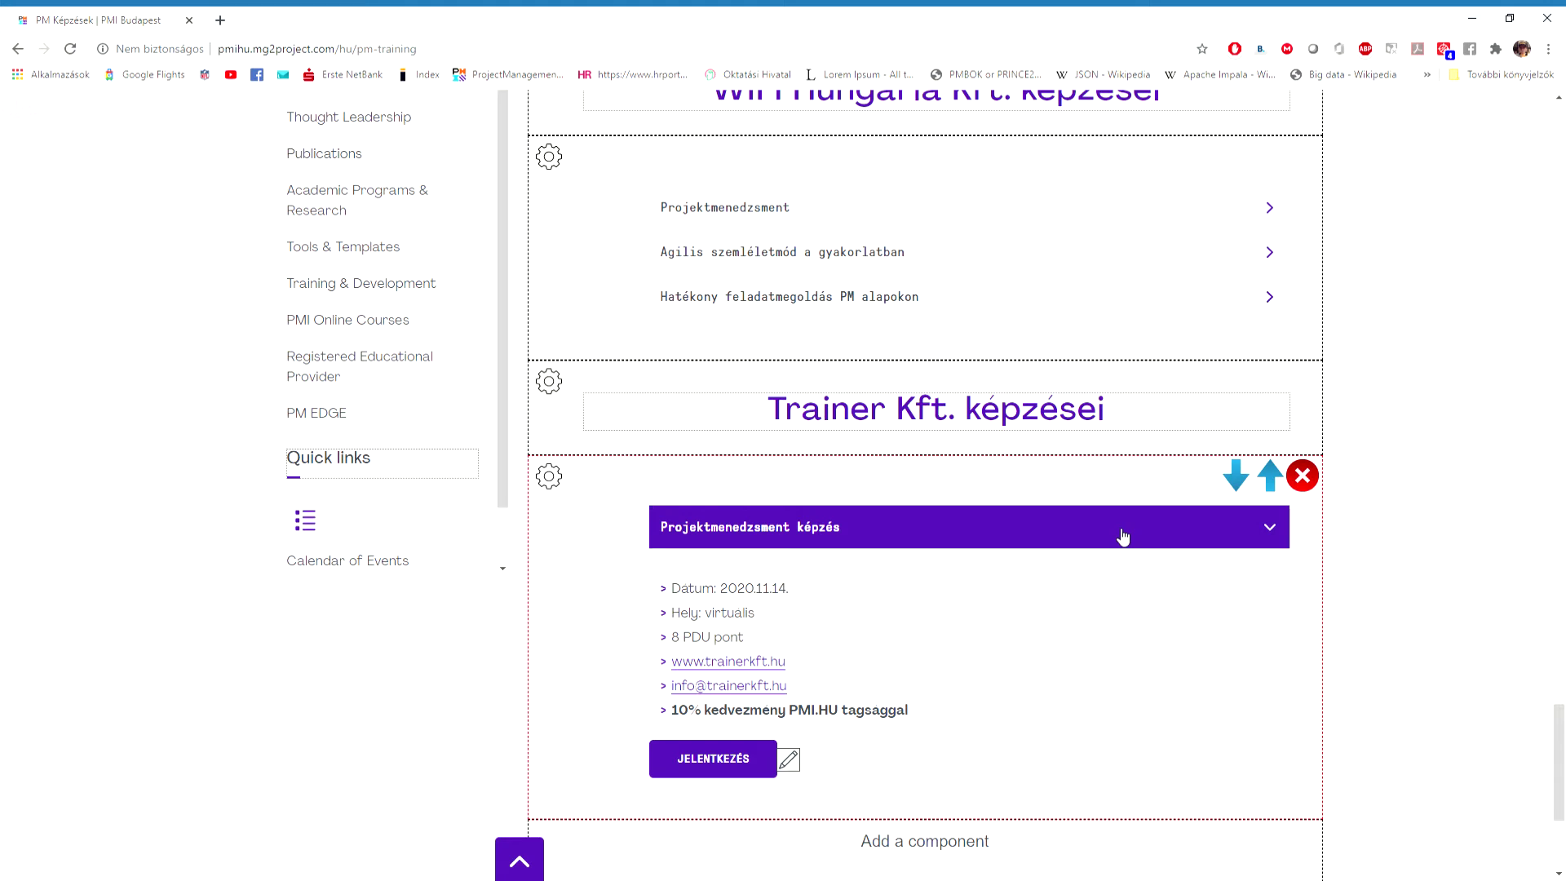
click(1270, 528)
click(551, 478)
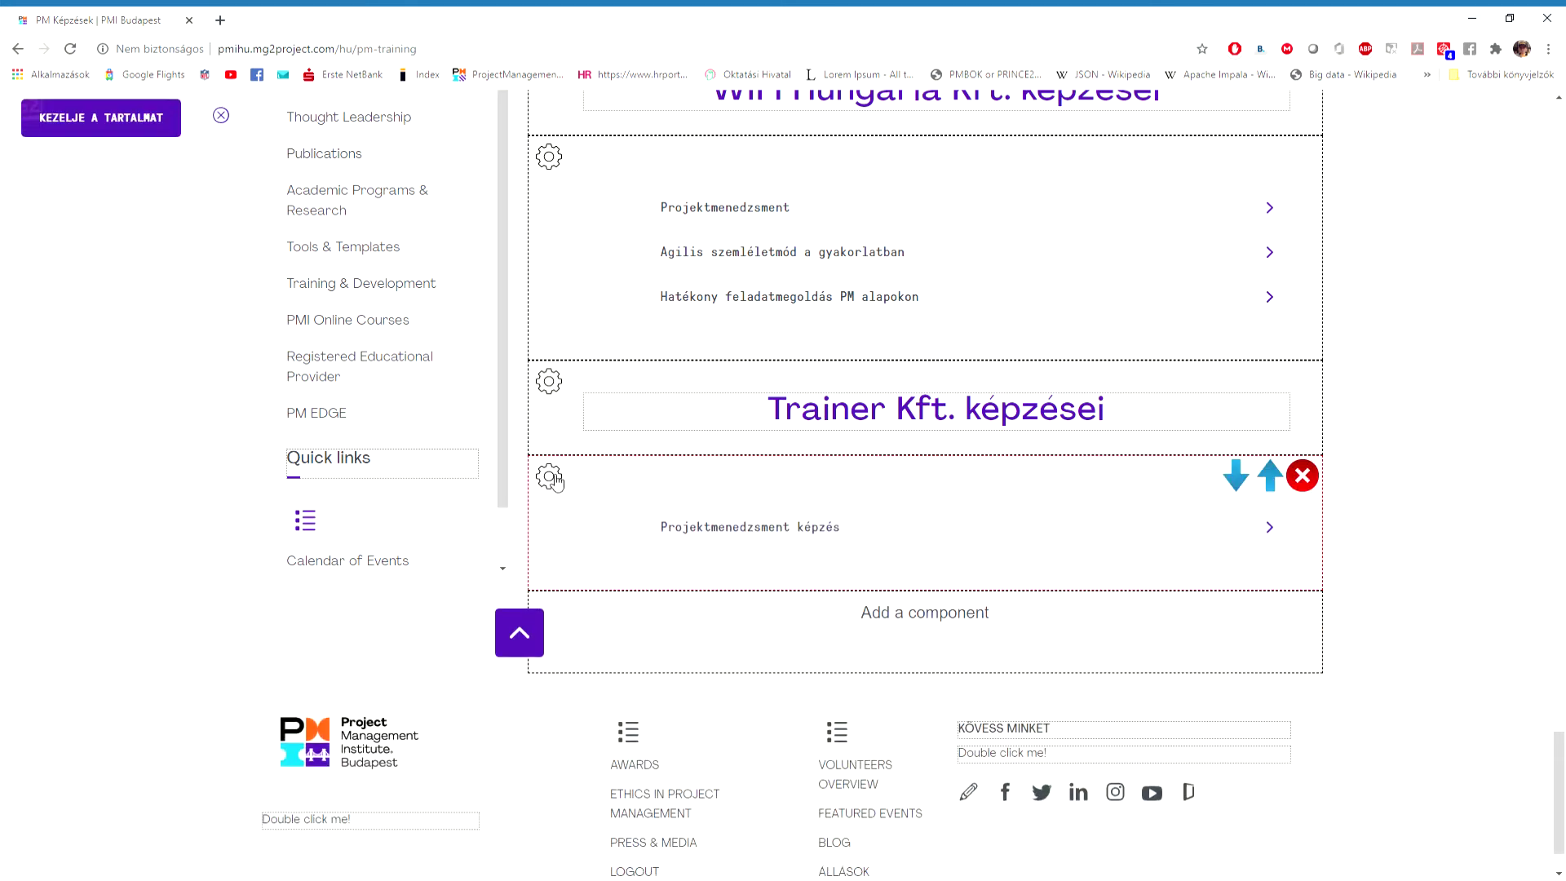
Fill Item 2 with title 'Agilis bevezetés' and text 'További részletek hamarosan', then submit.
click(83, 148)
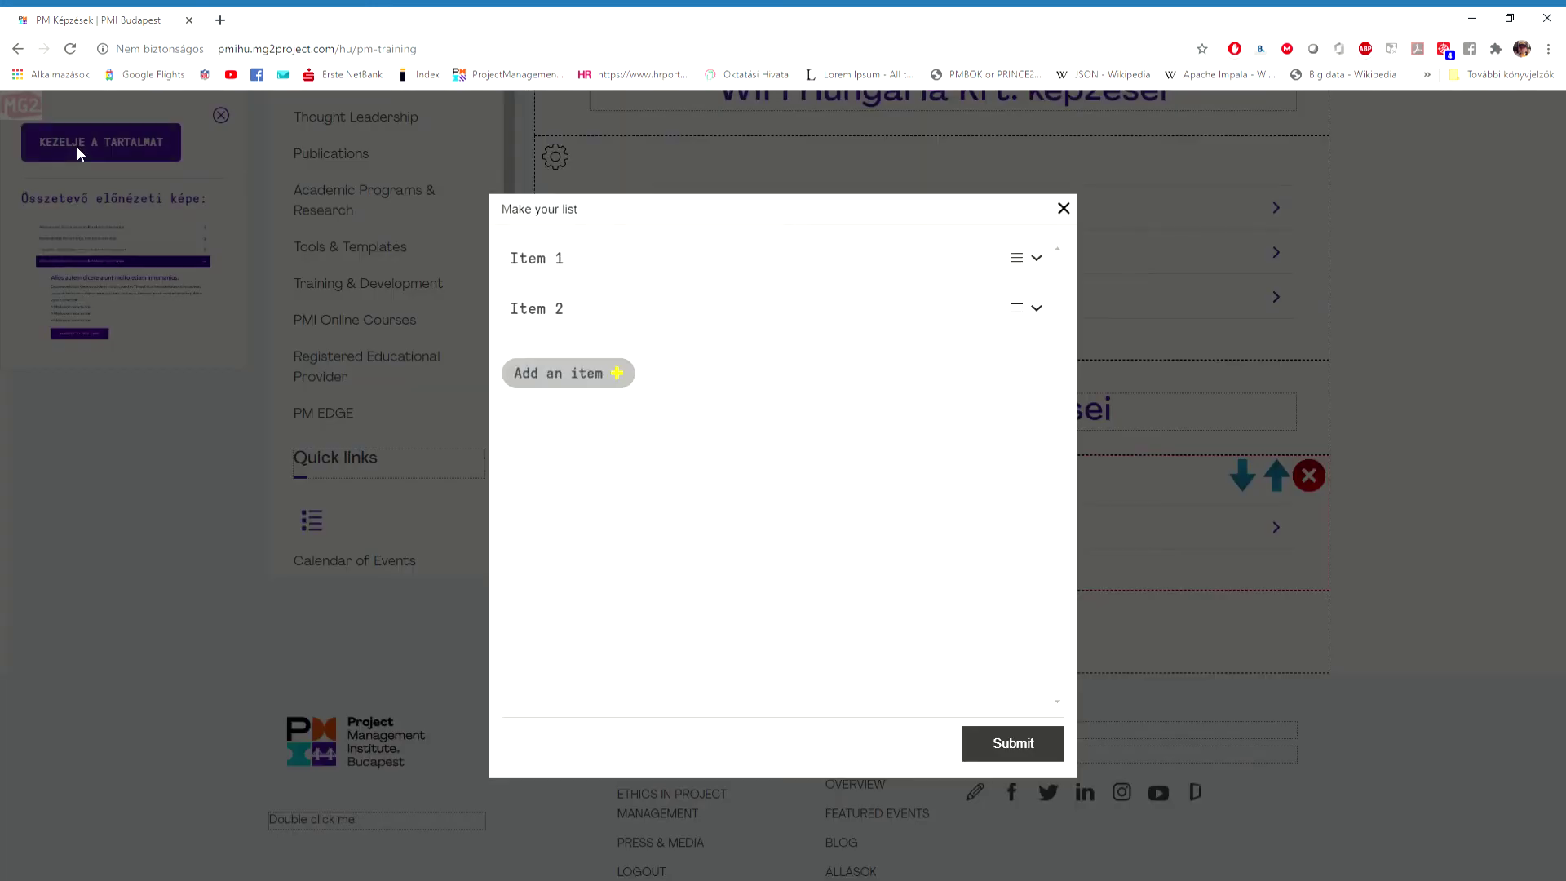
click(1036, 309)
click(656, 362)
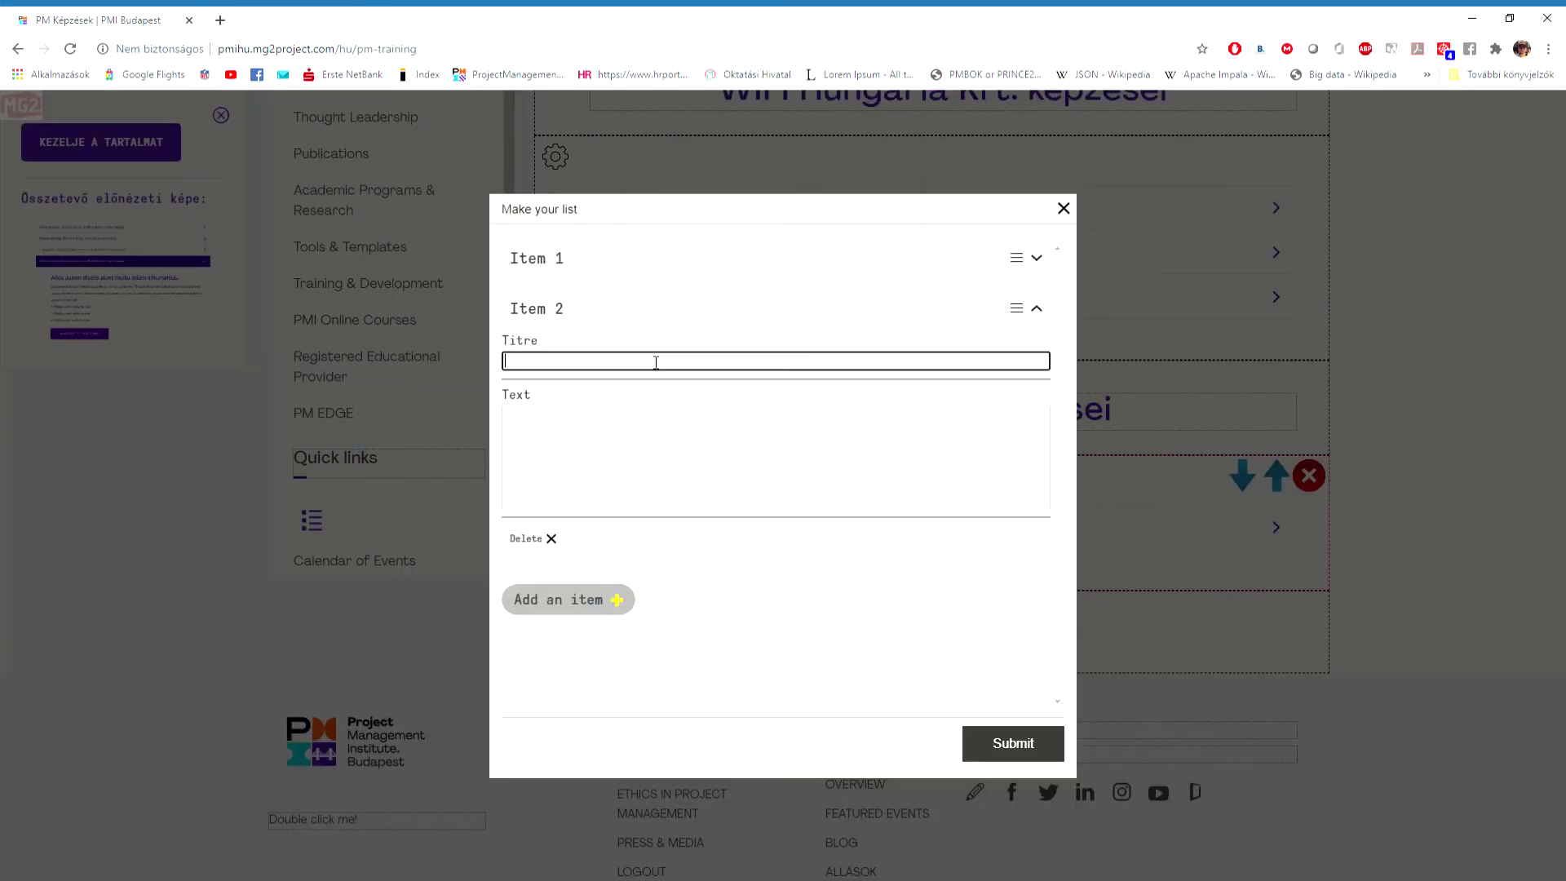
text(Agilis bevezetés)
click(657, 434)
text(További )
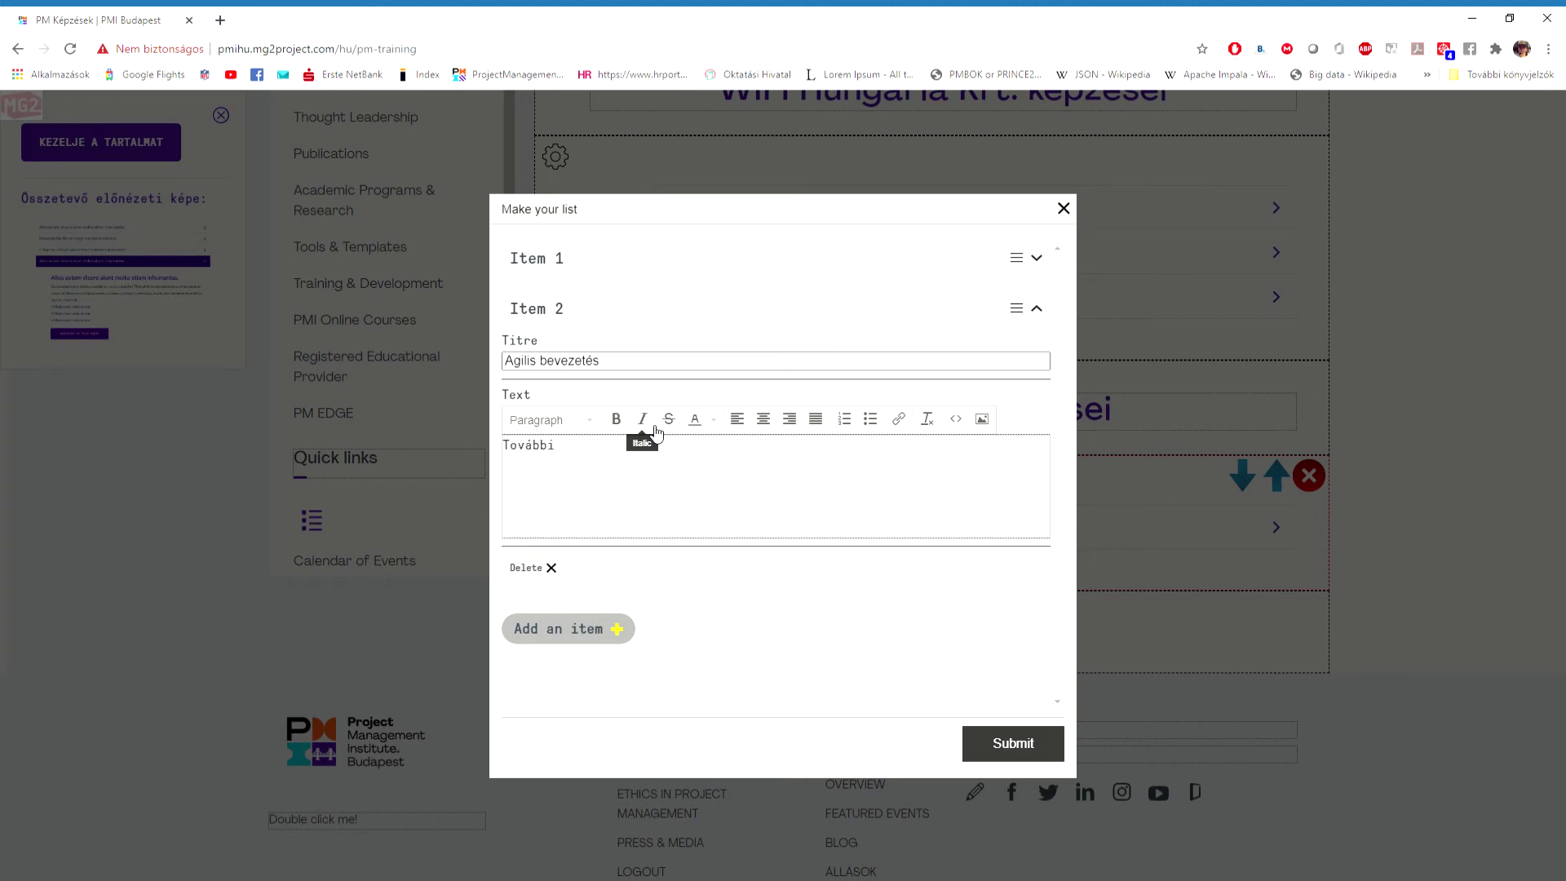
text(részlete)
text(arosan)
click(1034, 757)
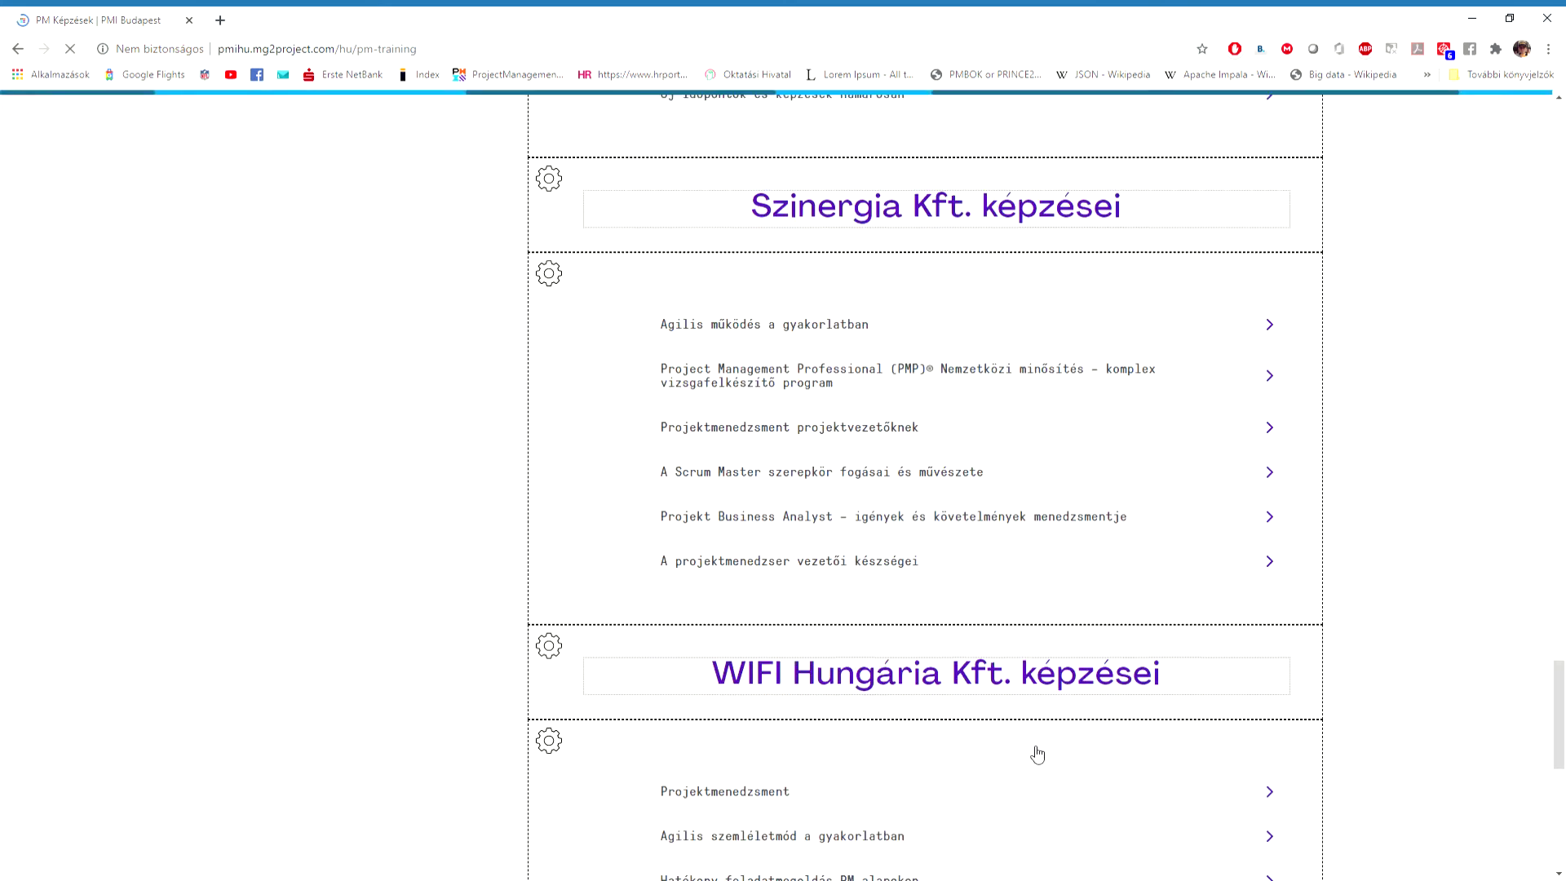
click(1247, 574)
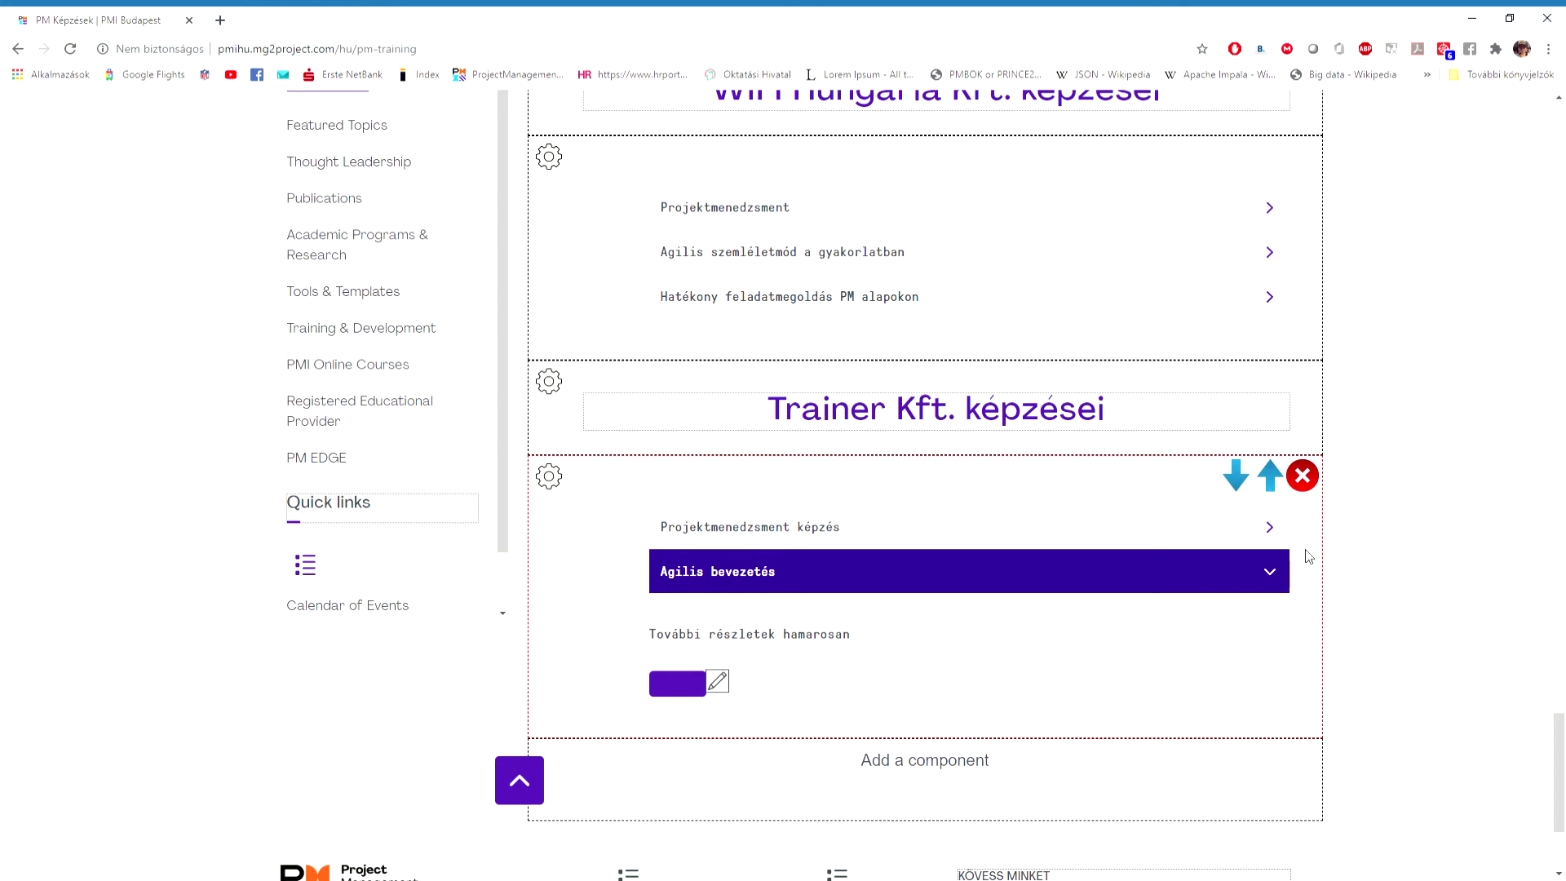
click(1277, 574)
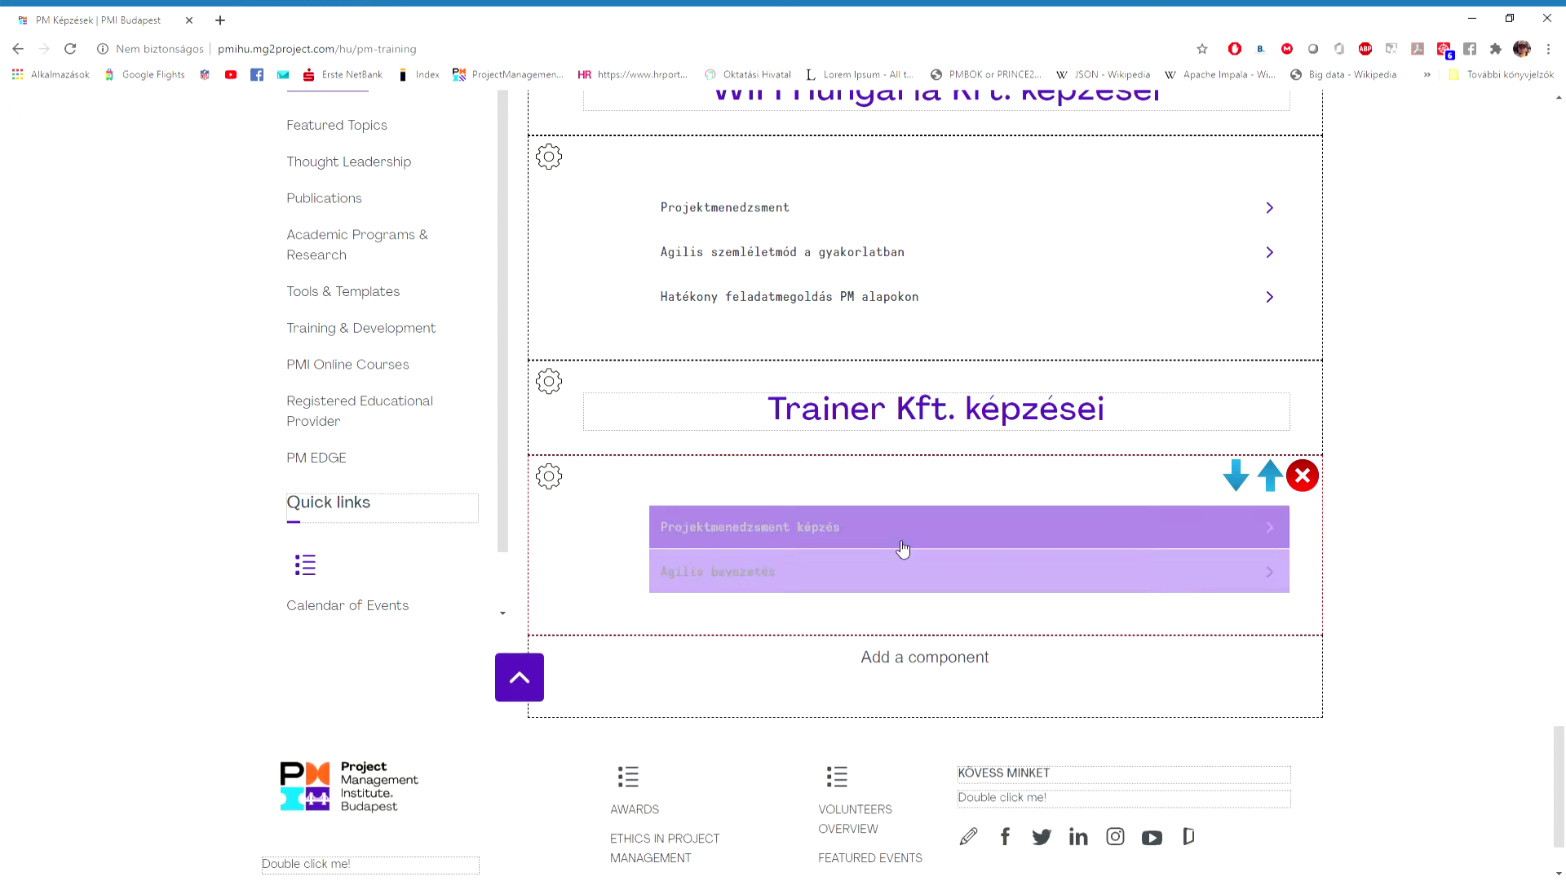
click(566, 479)
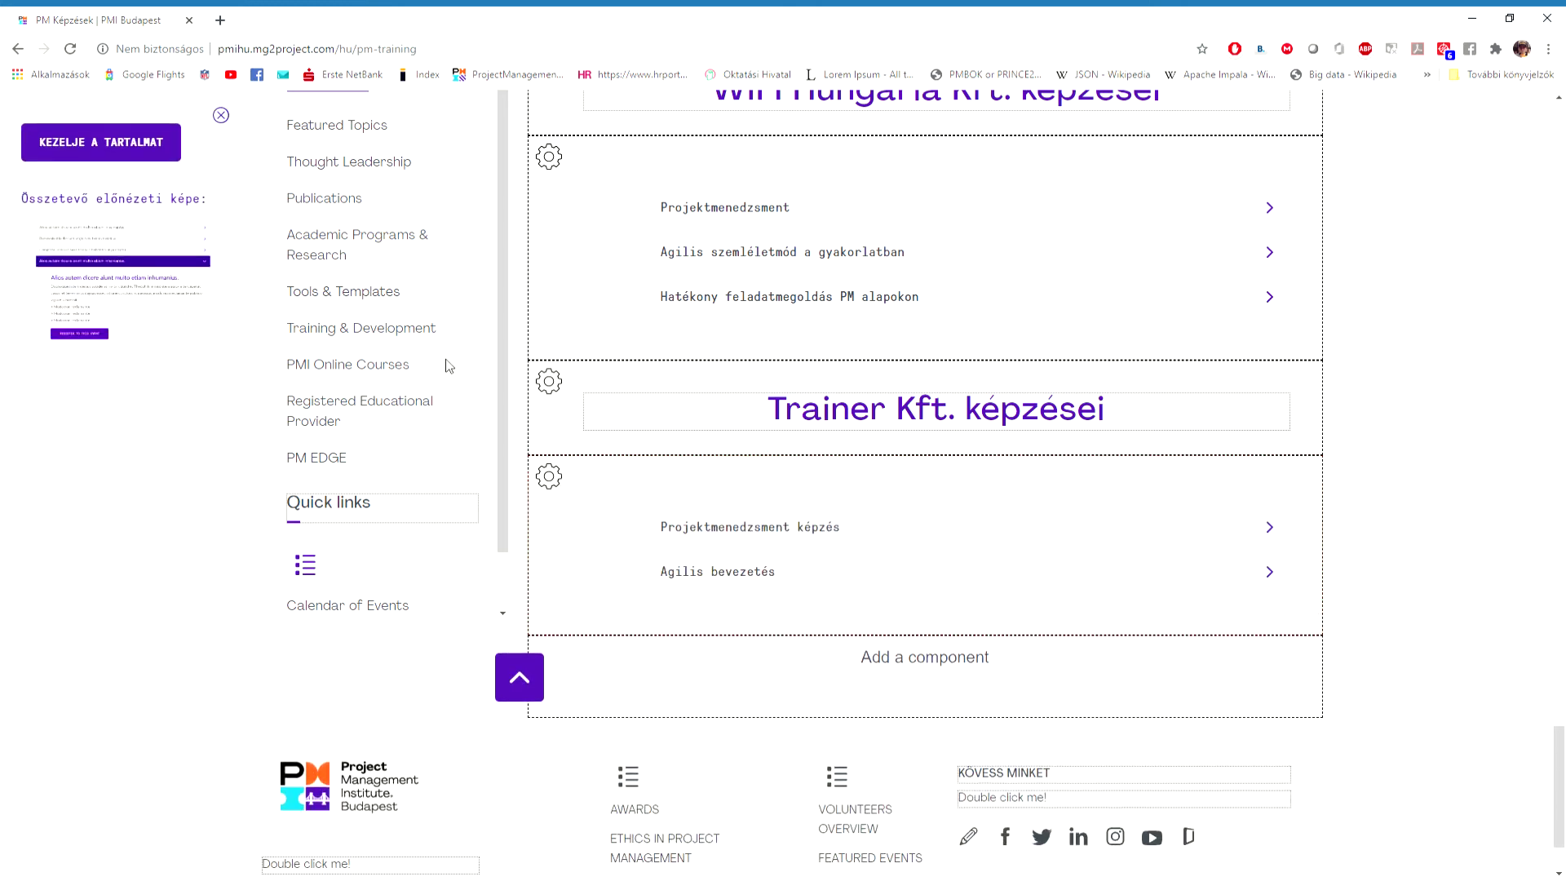
click(130, 141)
drag(1017, 262, 1020, 315)
click(1014, 744)
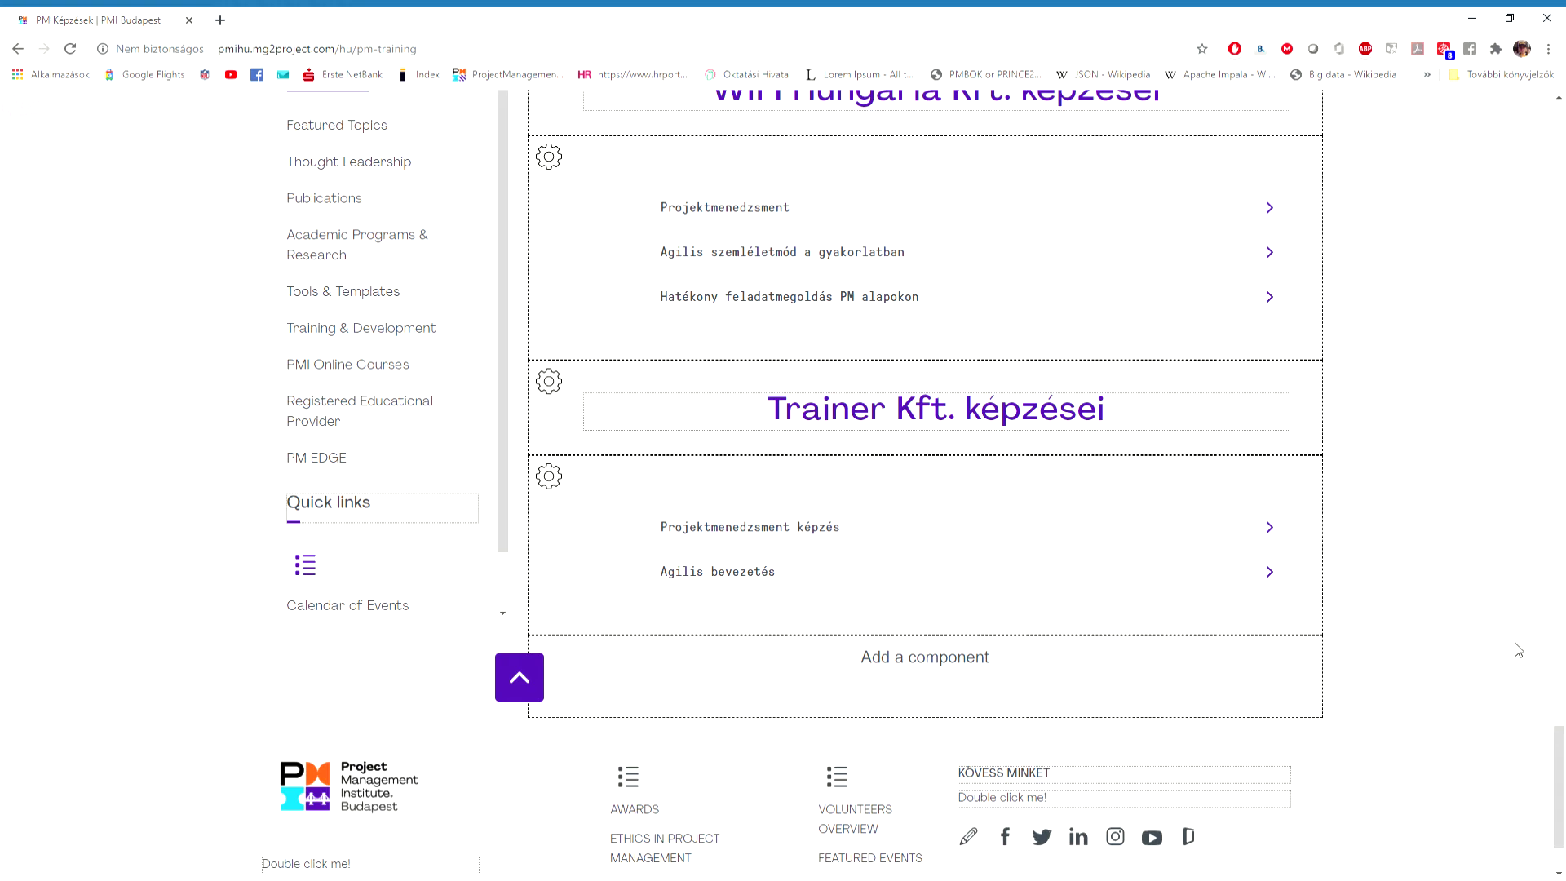
scroll(1518, 650, up, 20)
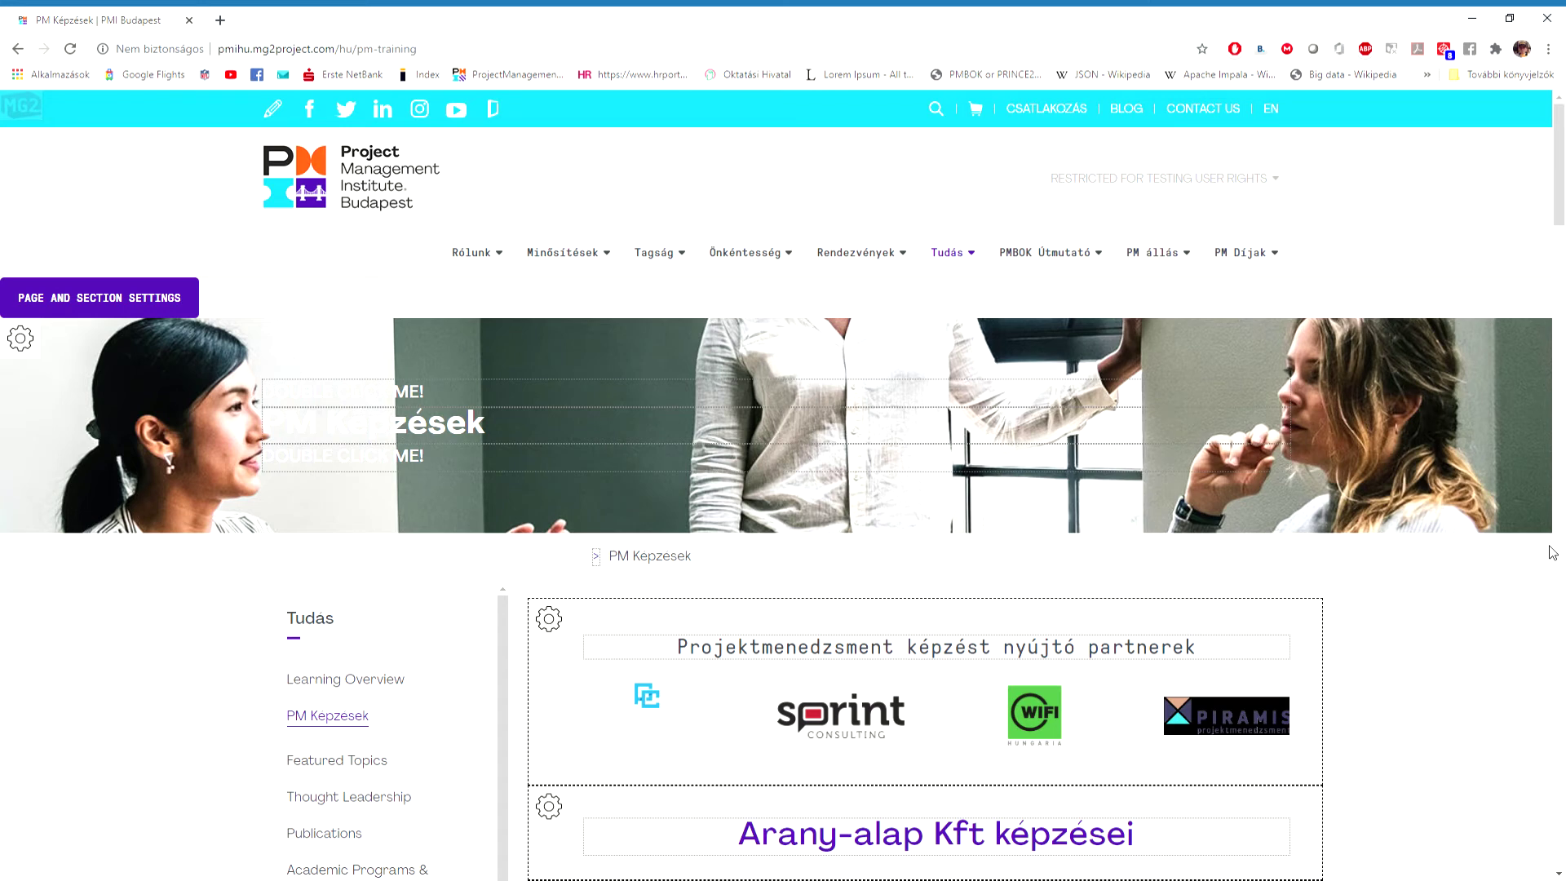
Switch to the English page and open Item 1 of the Trainer Kft. list for editing.
click(1271, 109)
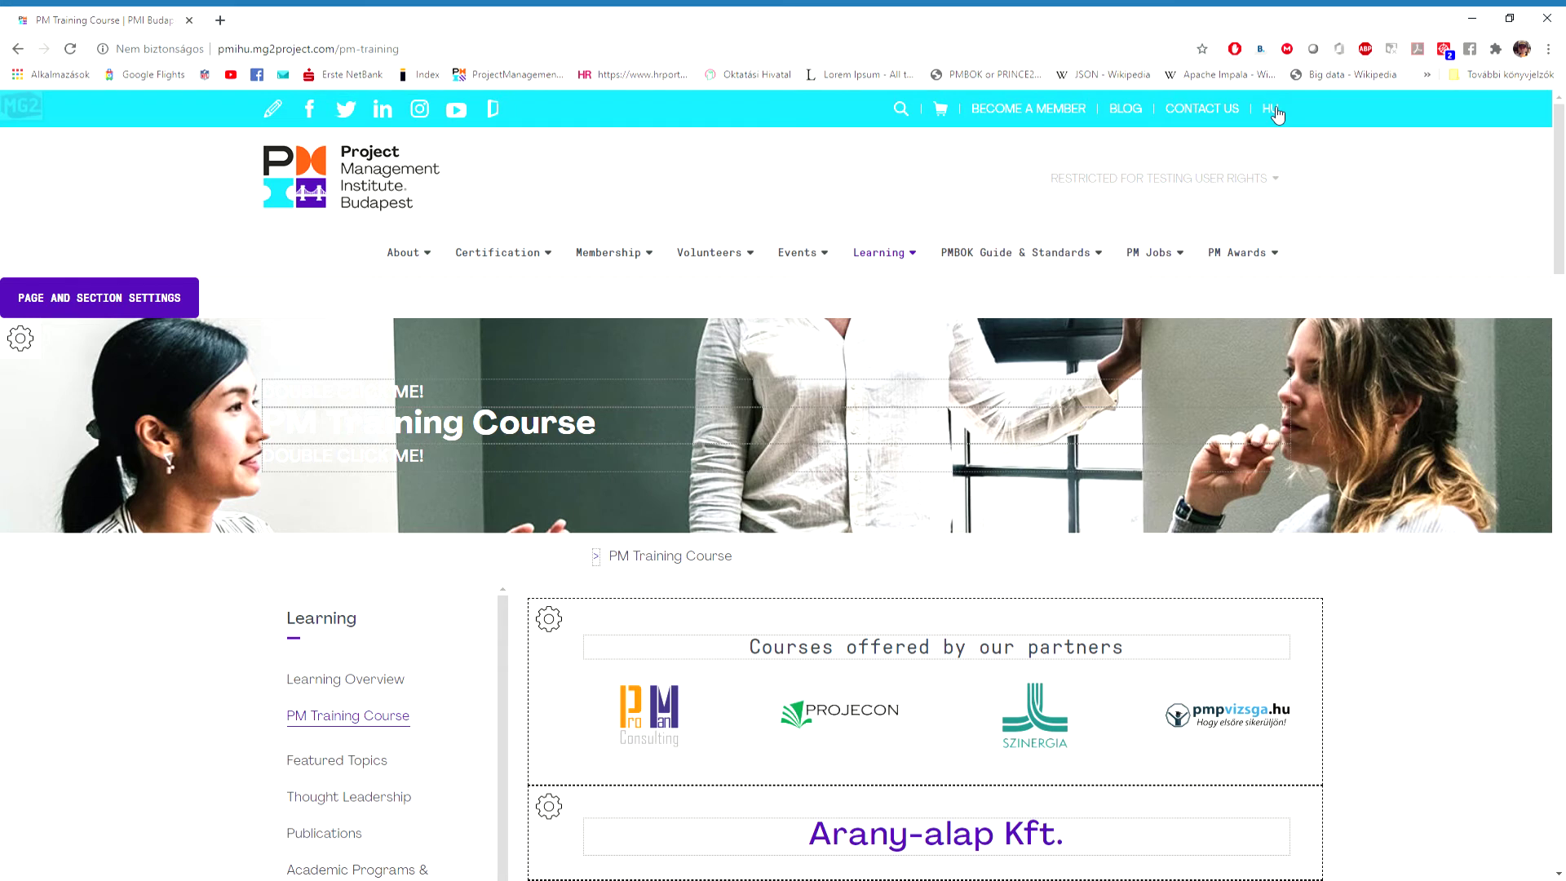
scroll(1171, 489, down, 20)
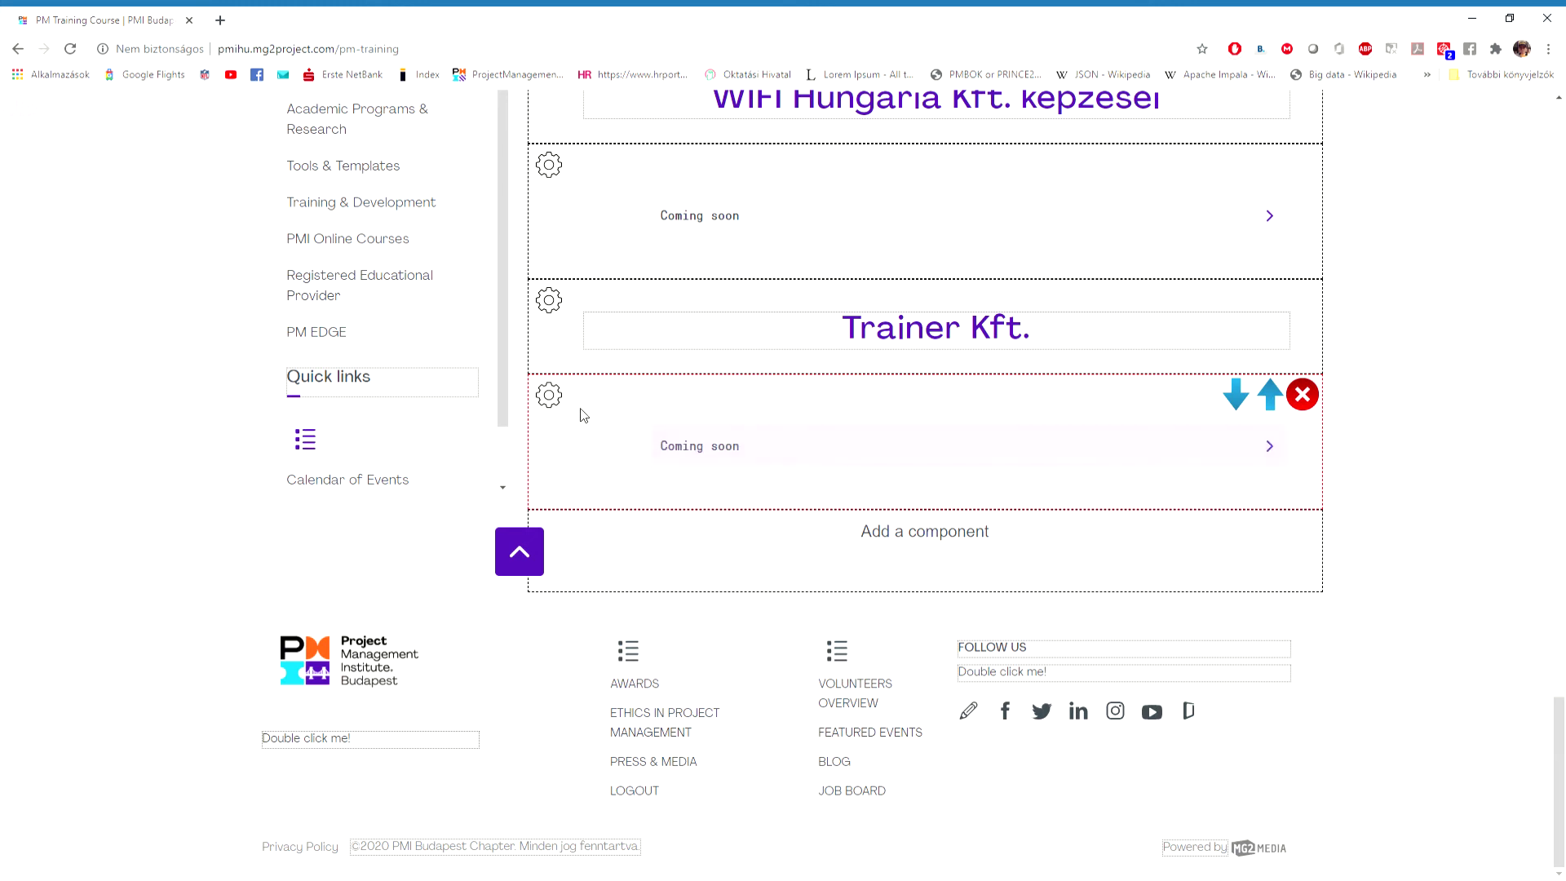
click(551, 396)
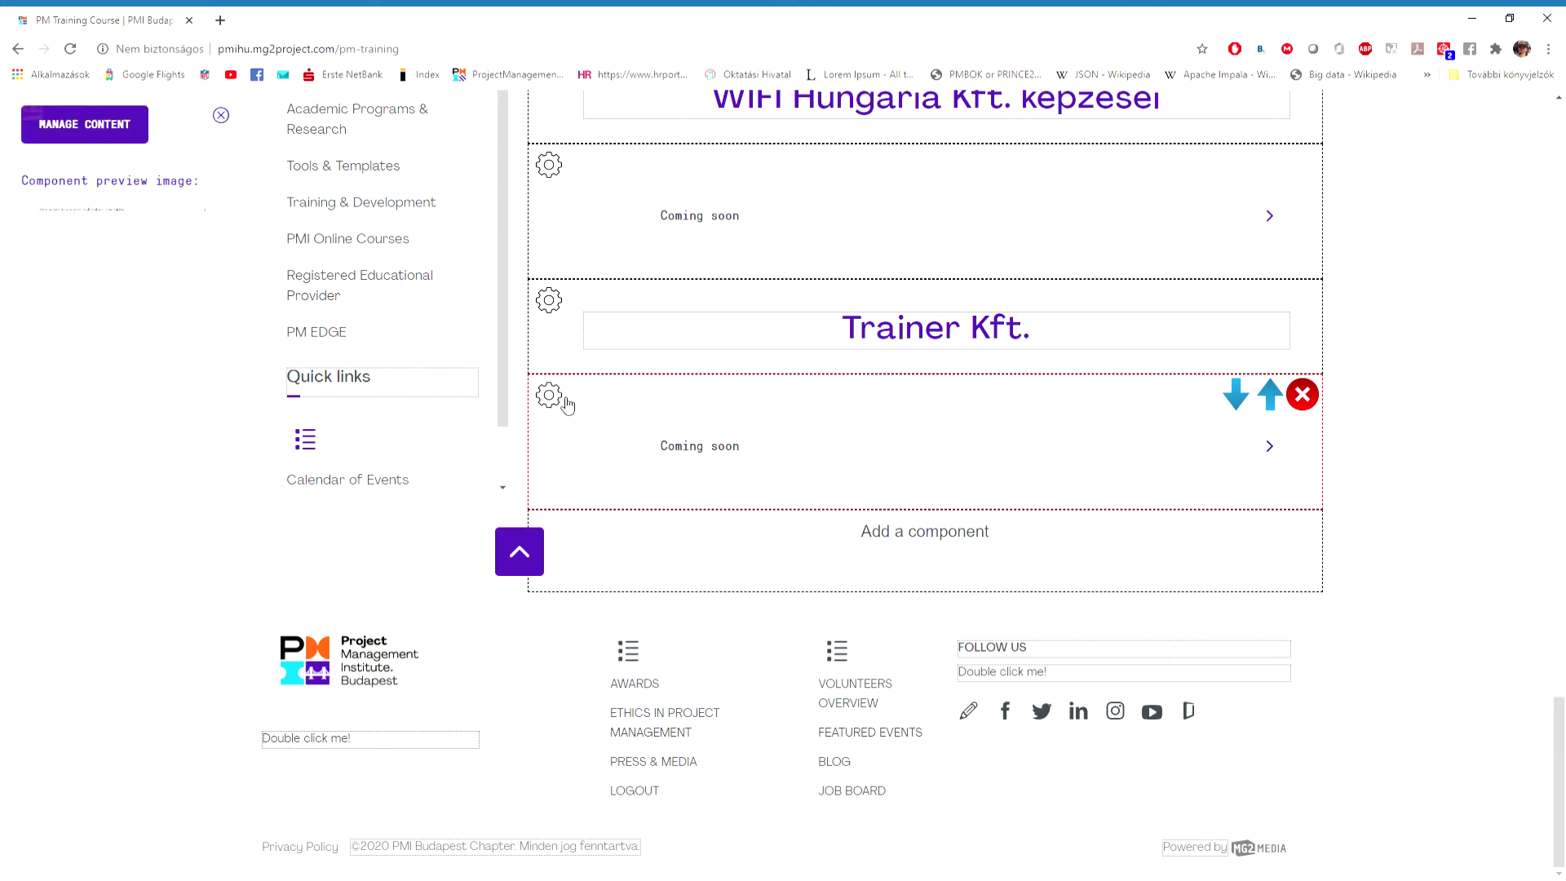
click(109, 143)
click(1036, 259)
Retitle Item 1 from 'Coming soon' to 'Introduction to agile methods' and save the list.
drag(581, 311, 504, 310)
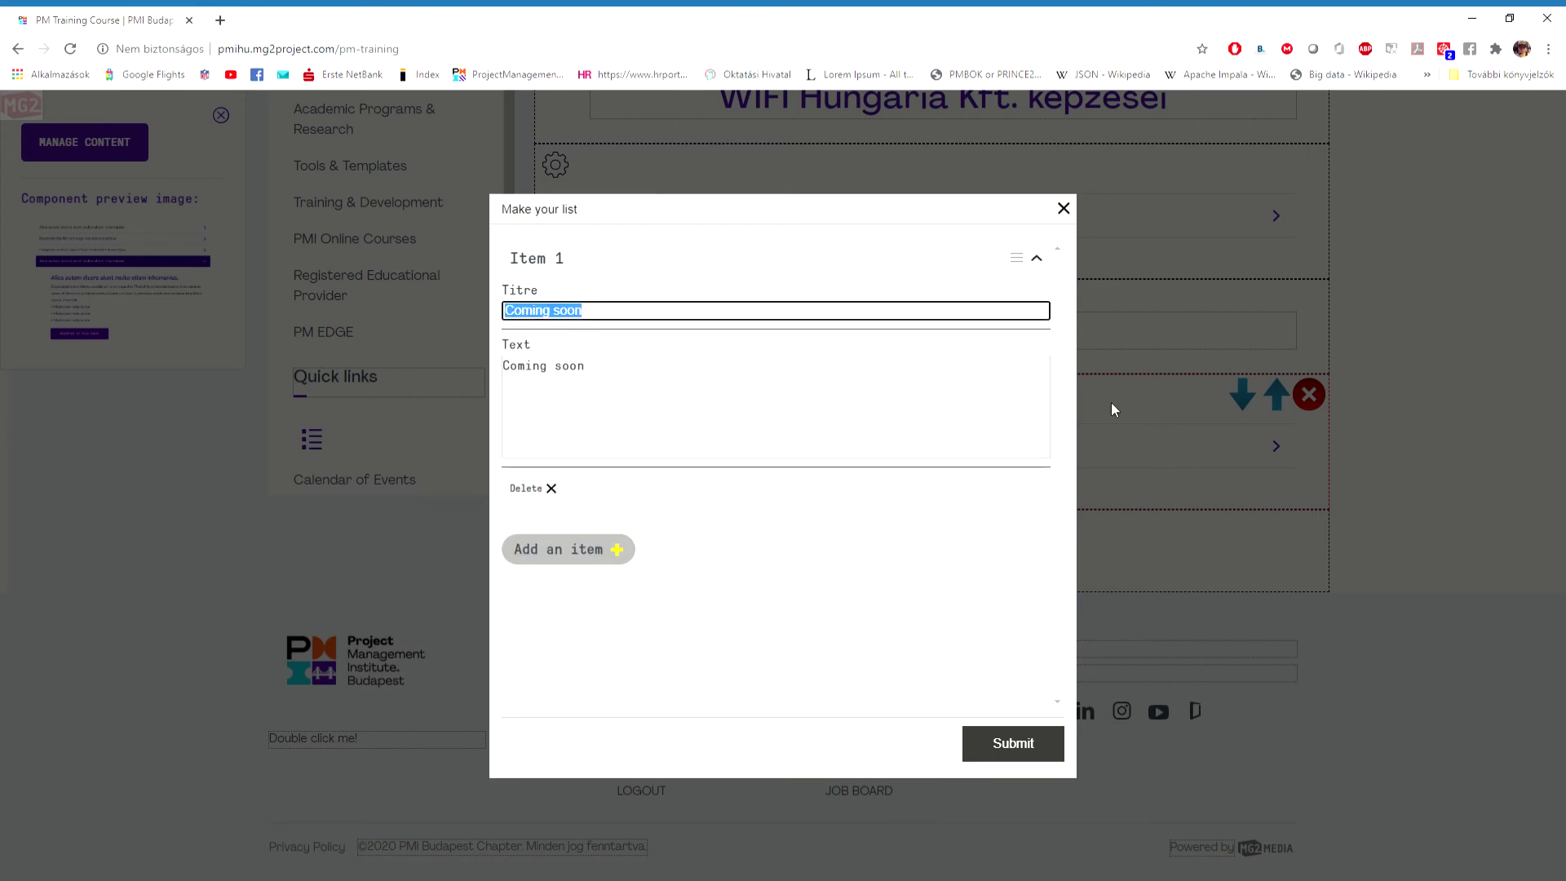
text(PAgi)
key(BackSpace)
key(BackSpace)
key(BackSpace)
text(Intriductio to agile methods)
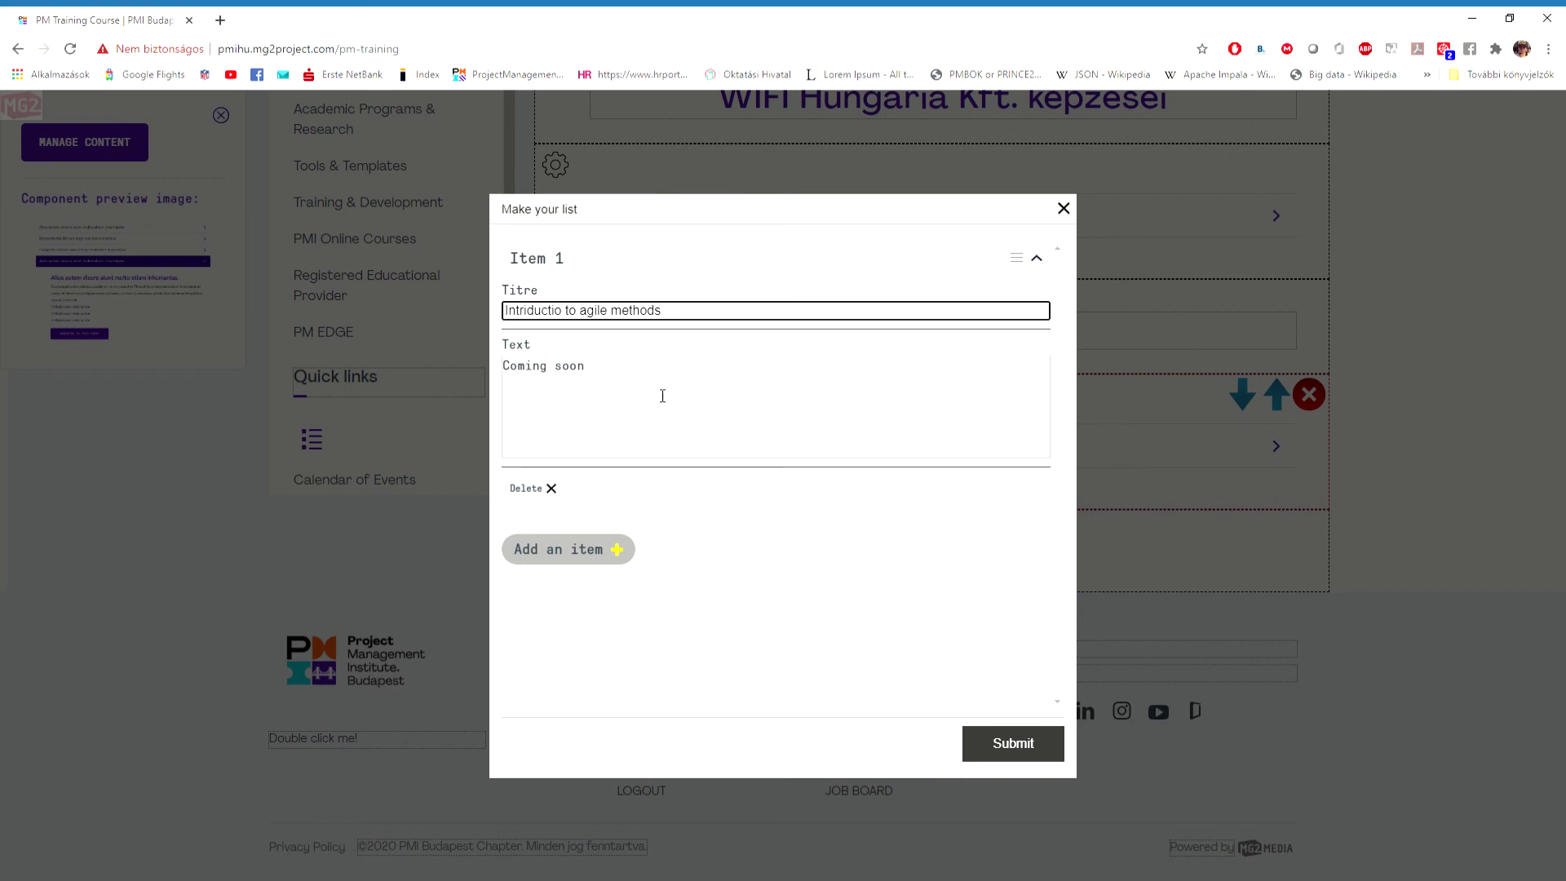
click(563, 311)
text(n)
click(1020, 751)
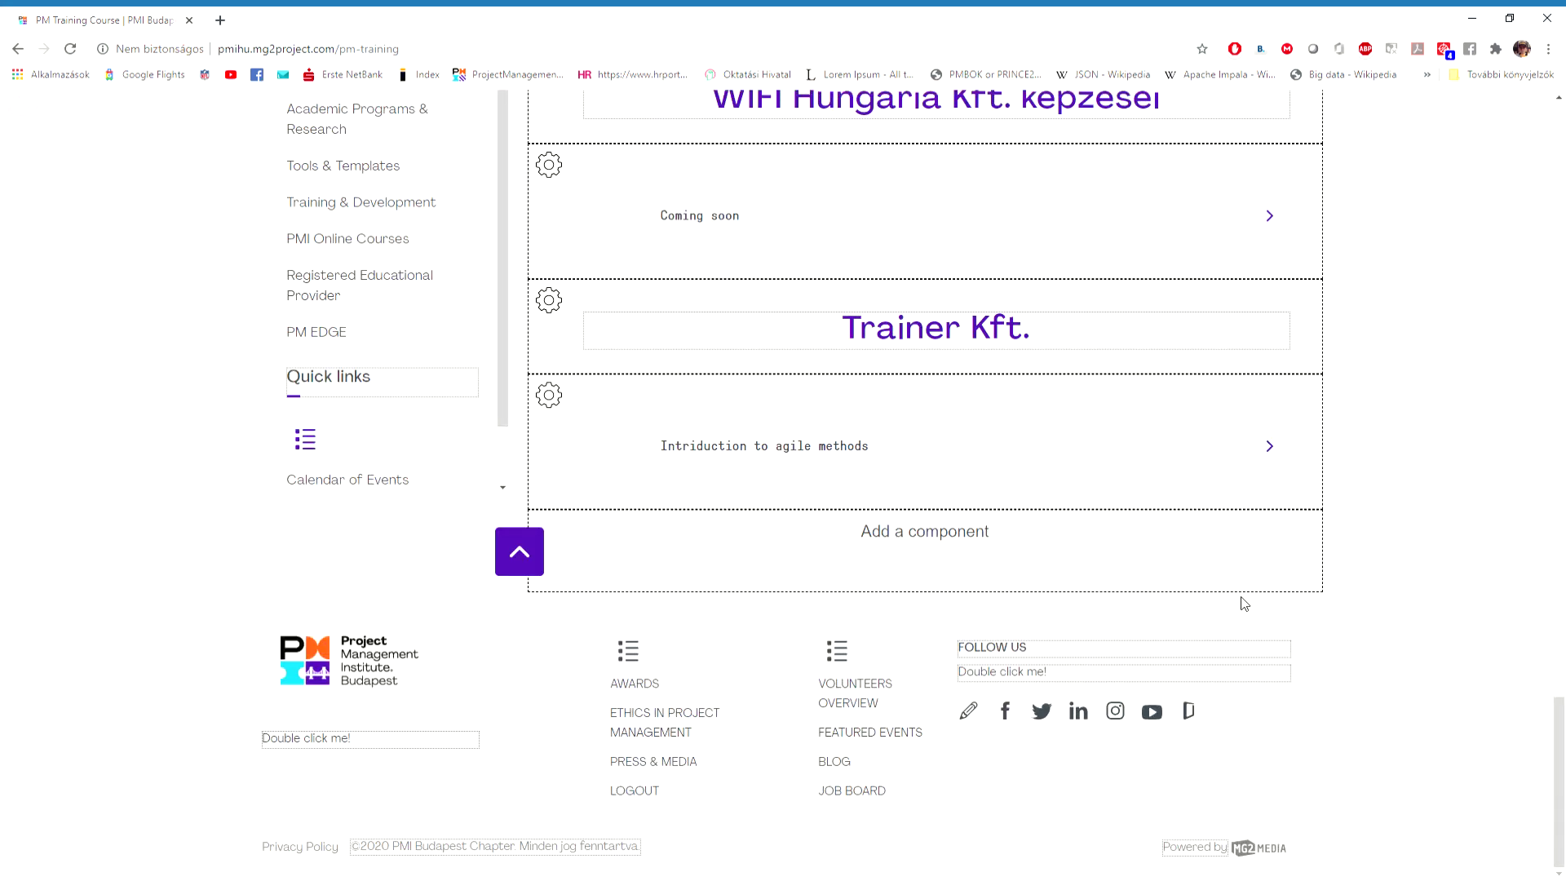
Log out of the editing account from the user menu.
scroll(1507, 598, up, 20)
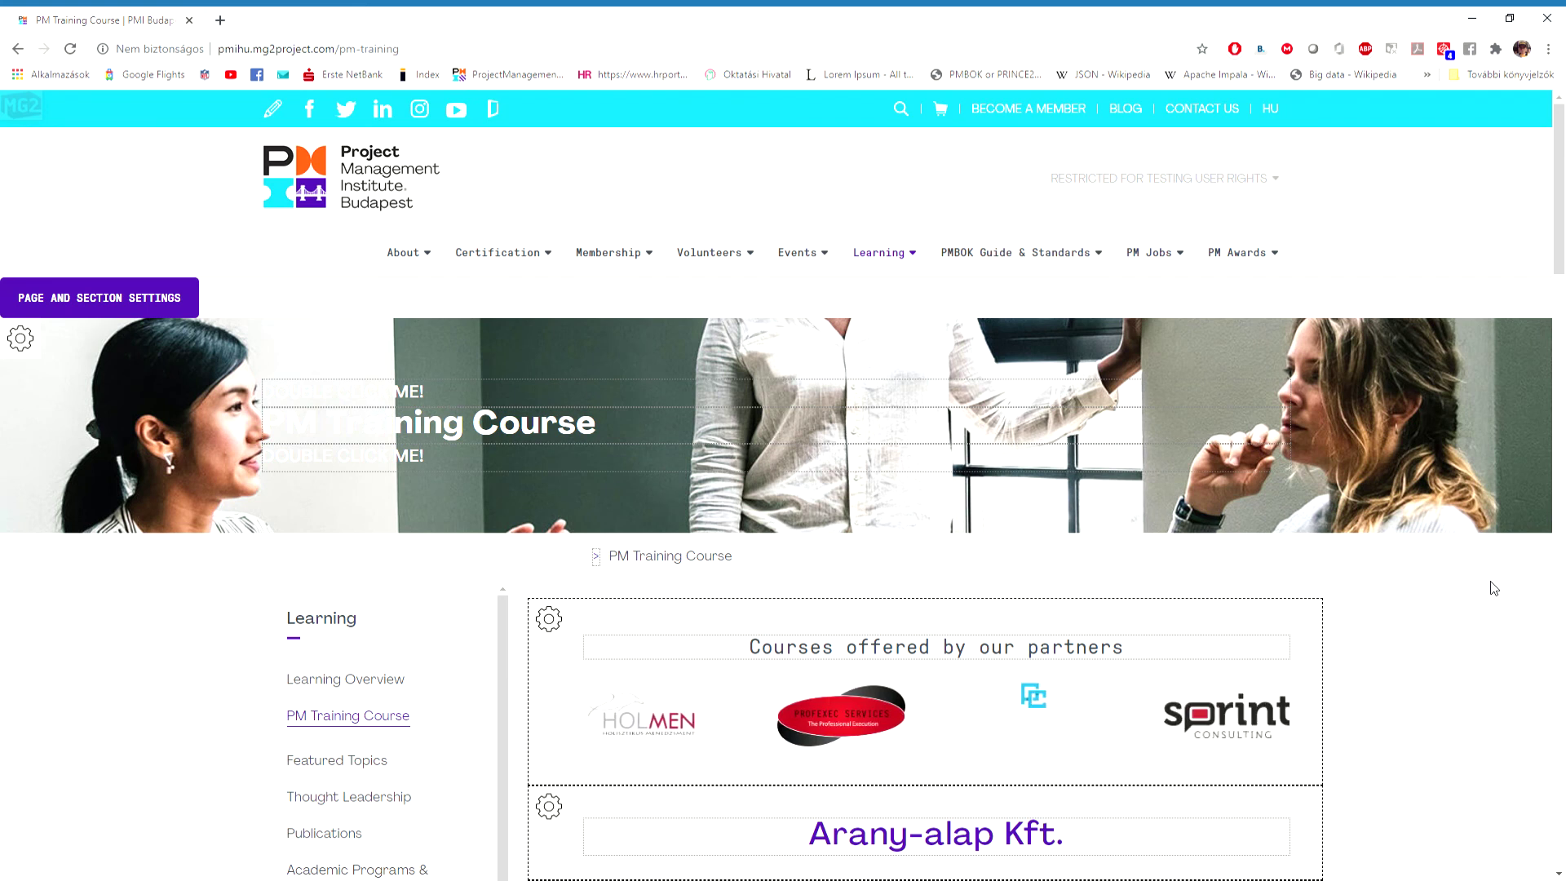
mouse_move(1269, 181)
click(1165, 214)
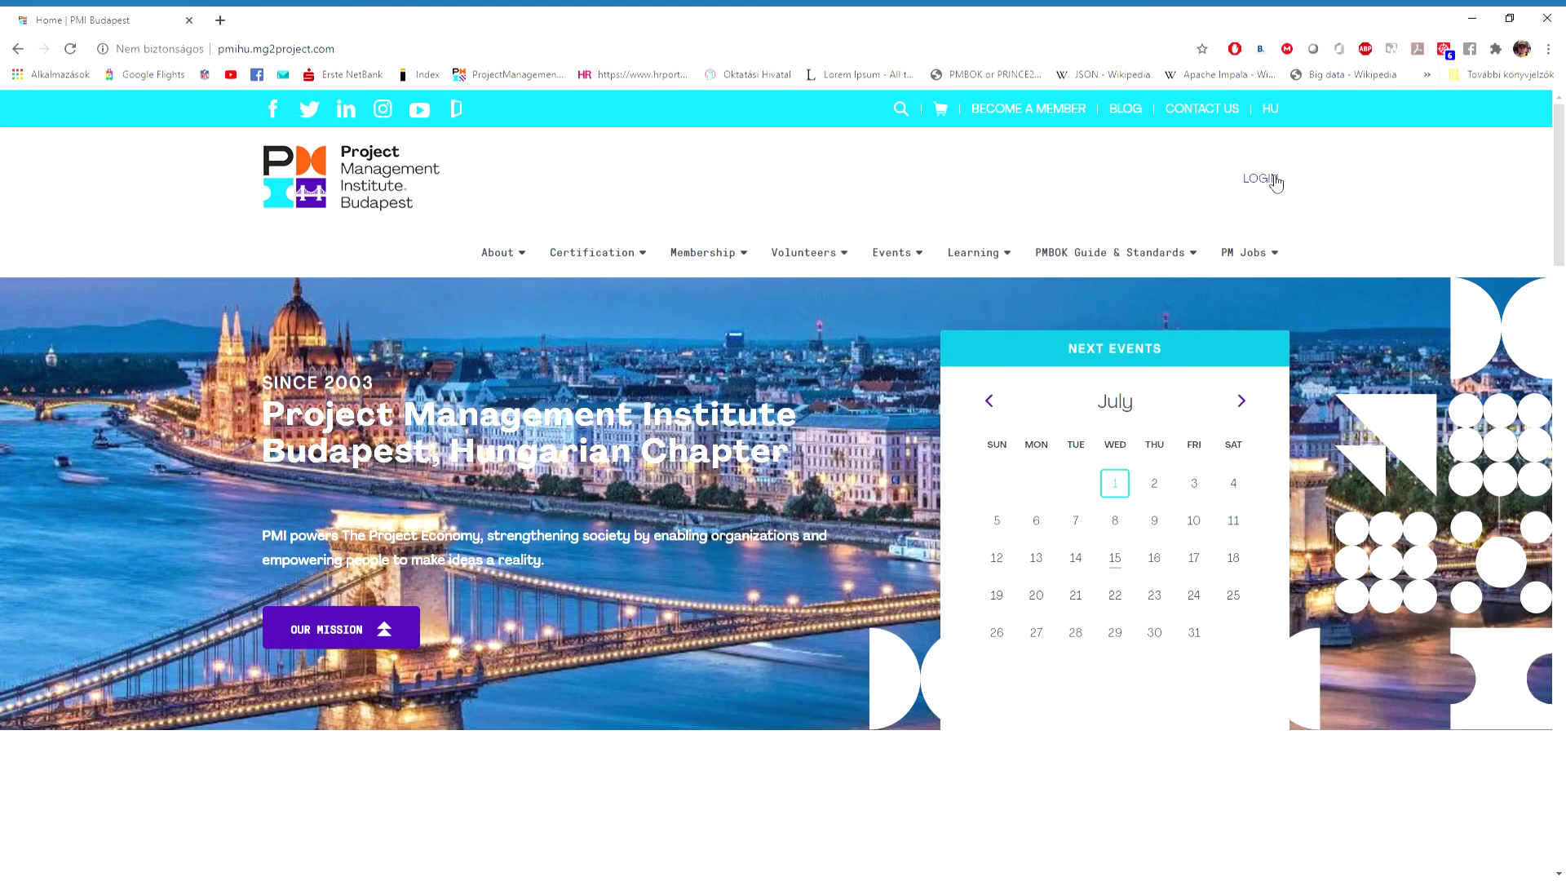
Sign in as a member with the username and password.
click(1274, 180)
click(511, 599)
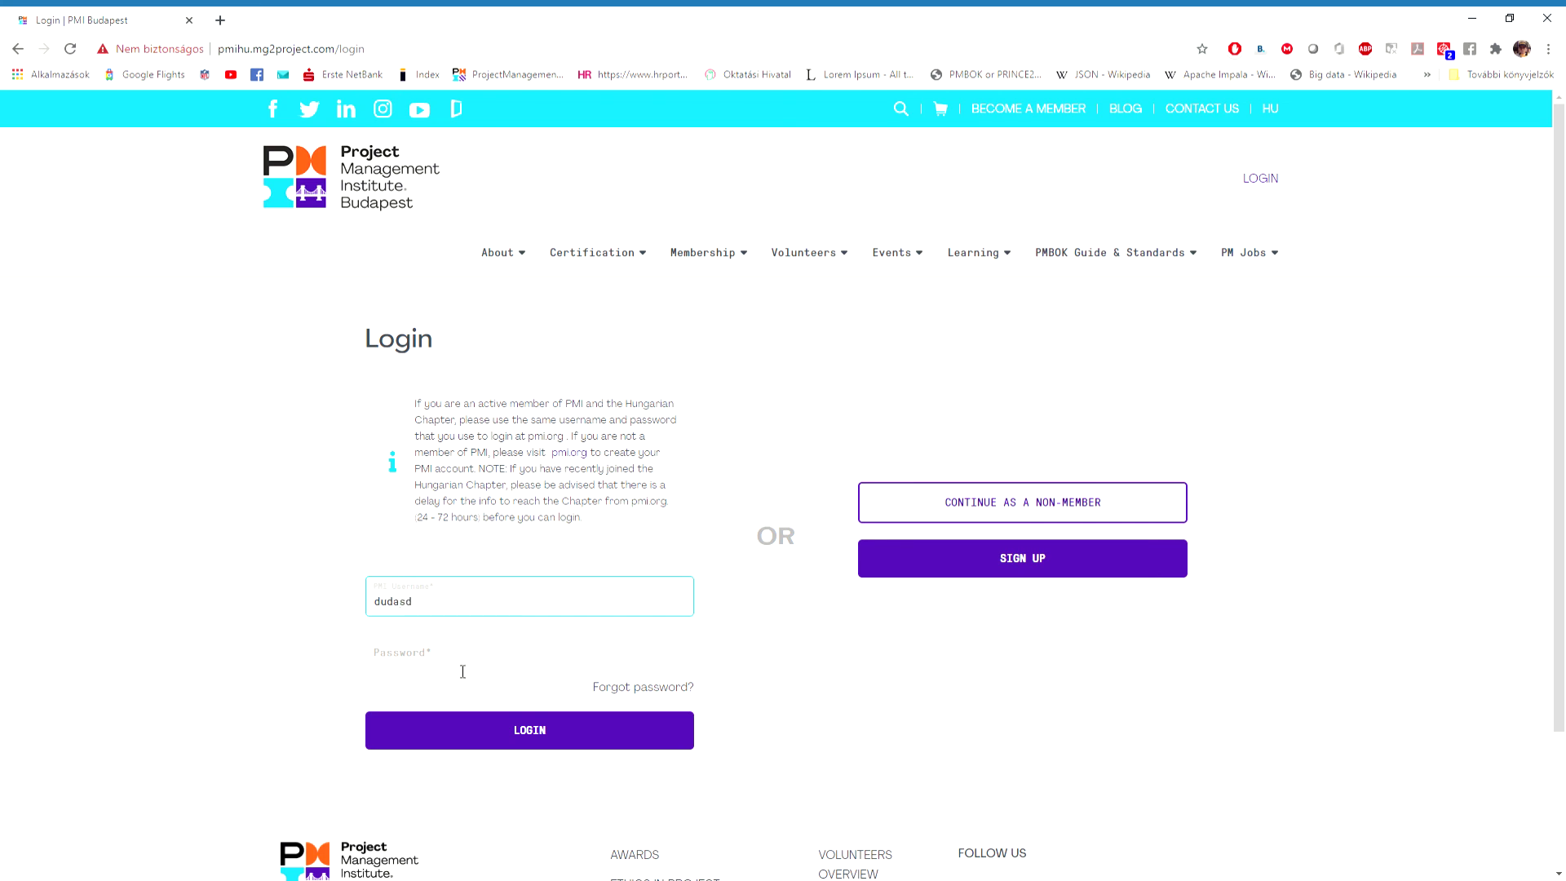
click(452, 663)
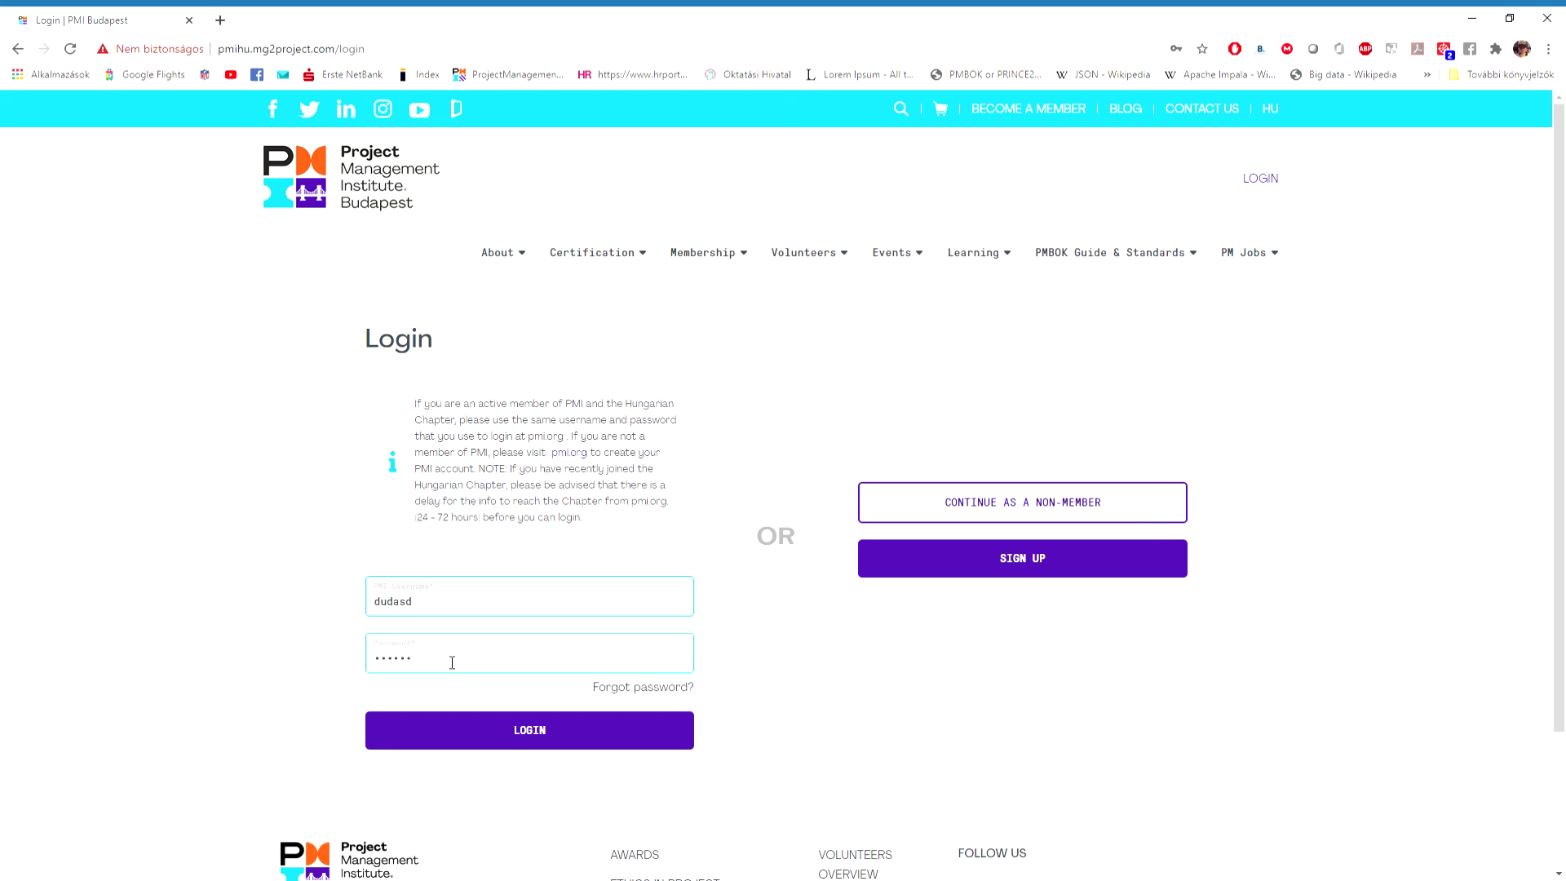
click(548, 740)
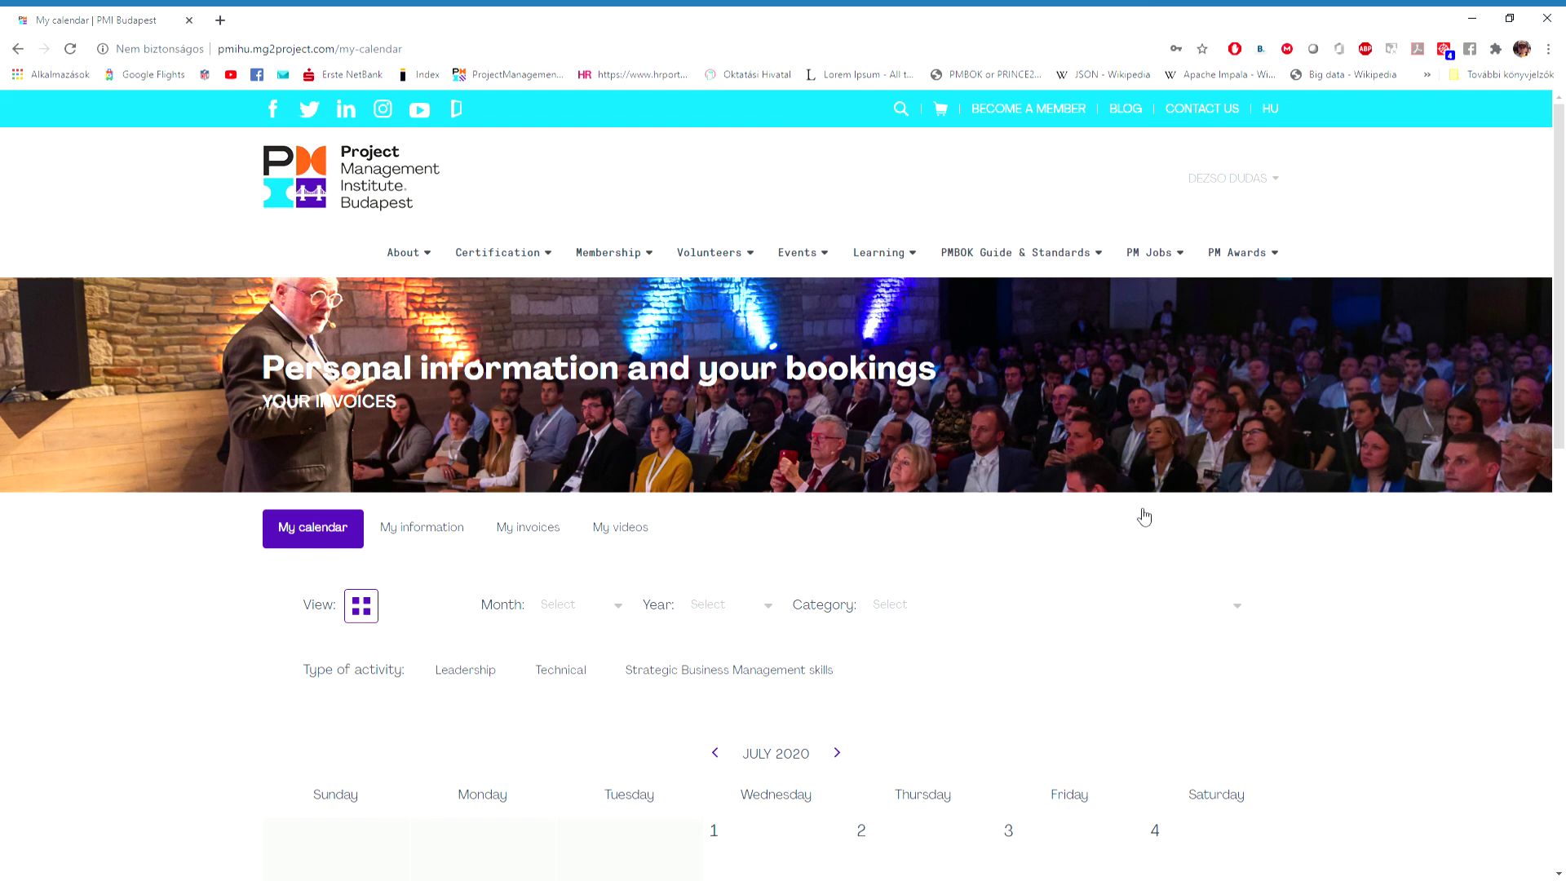
Open the PM Training Course page from the Learning menu and scroll through its trainings.
mouse_move(1045, 268)
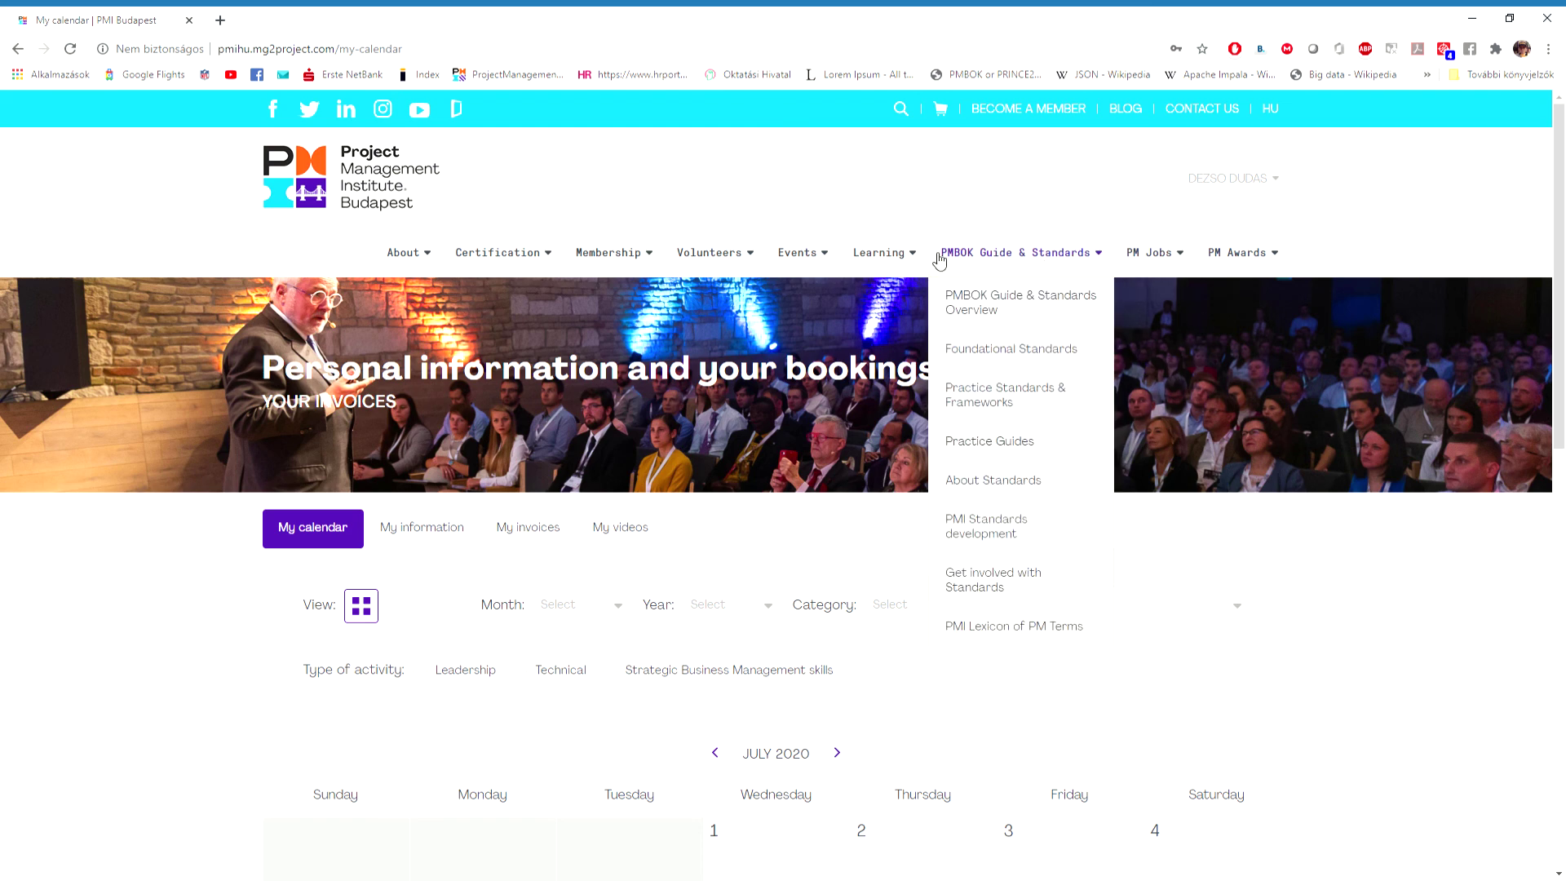
mouse_move(902, 253)
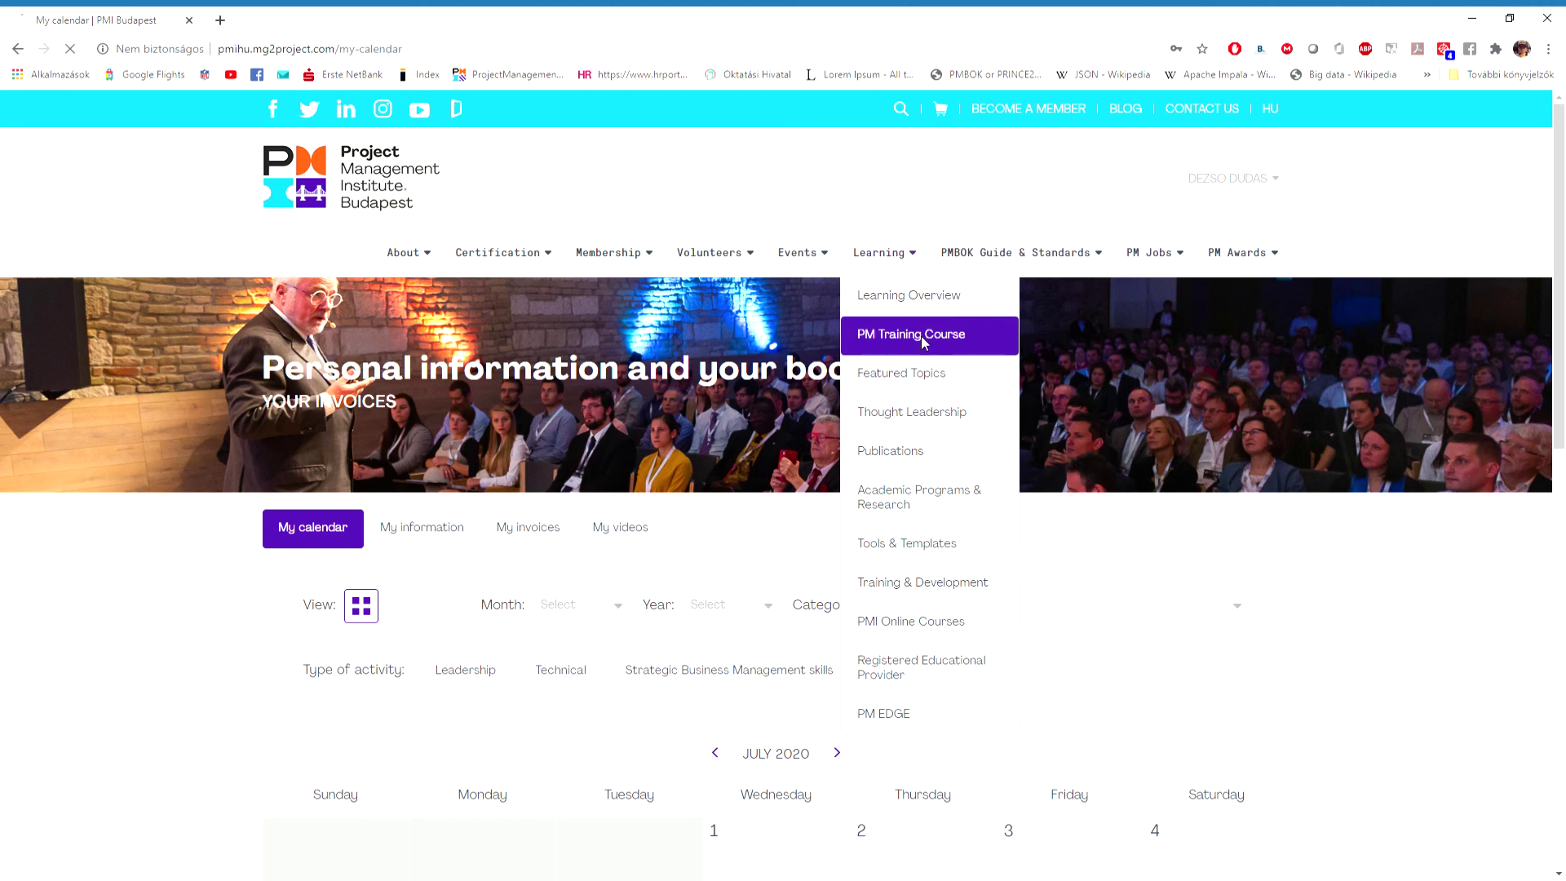
click(928, 341)
scroll(1267, 553, down, 6)
scroll(1266, 553, down, 10)
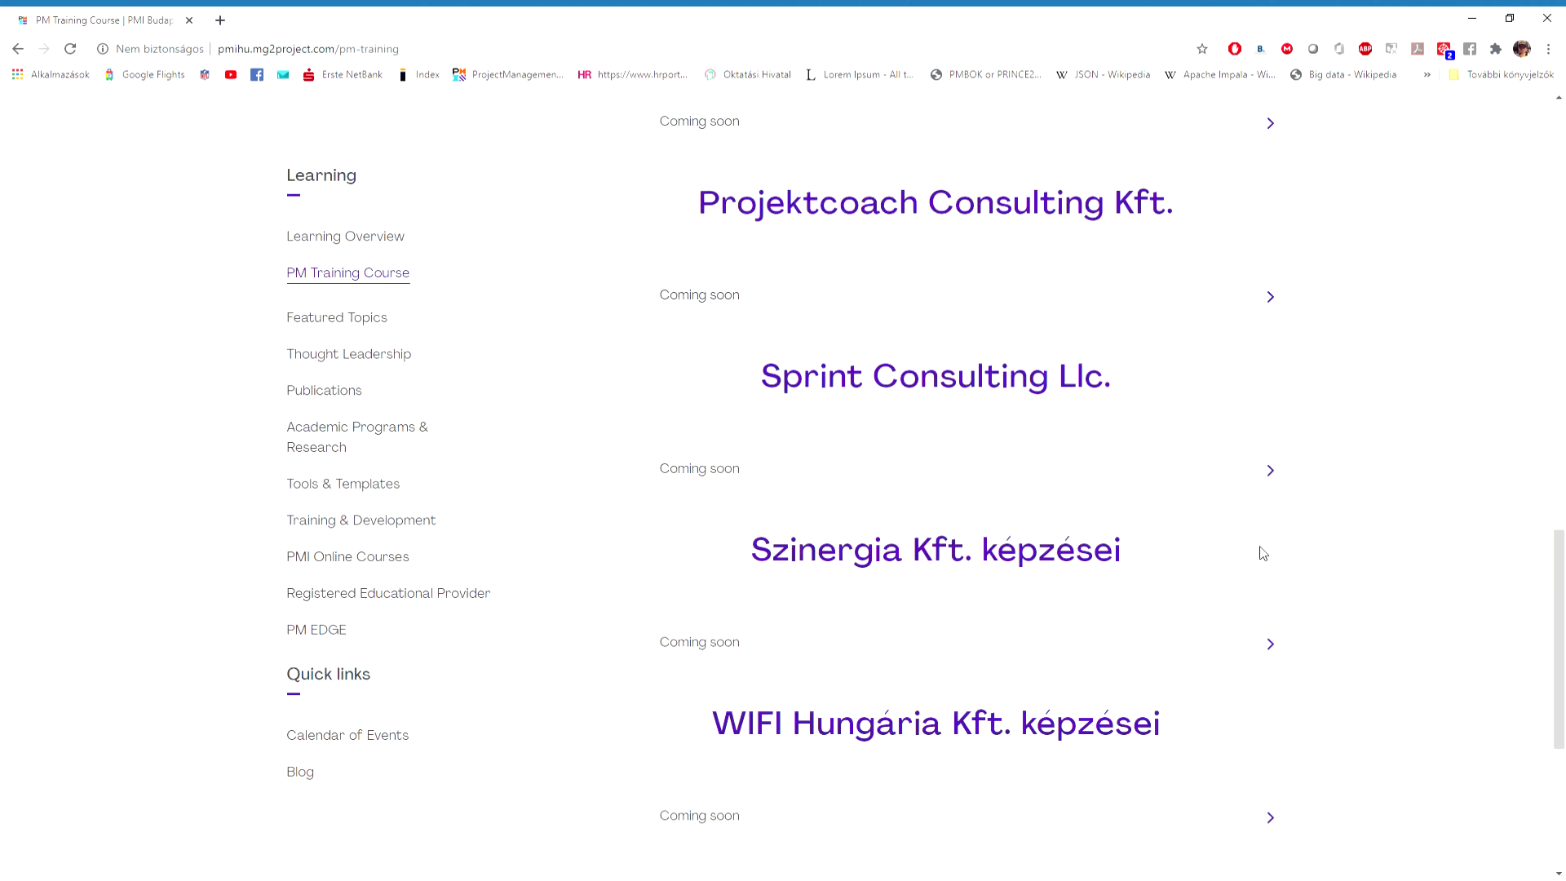
scroll(1378, 531, down, 2)
scroll(1379, 531, down, 3)
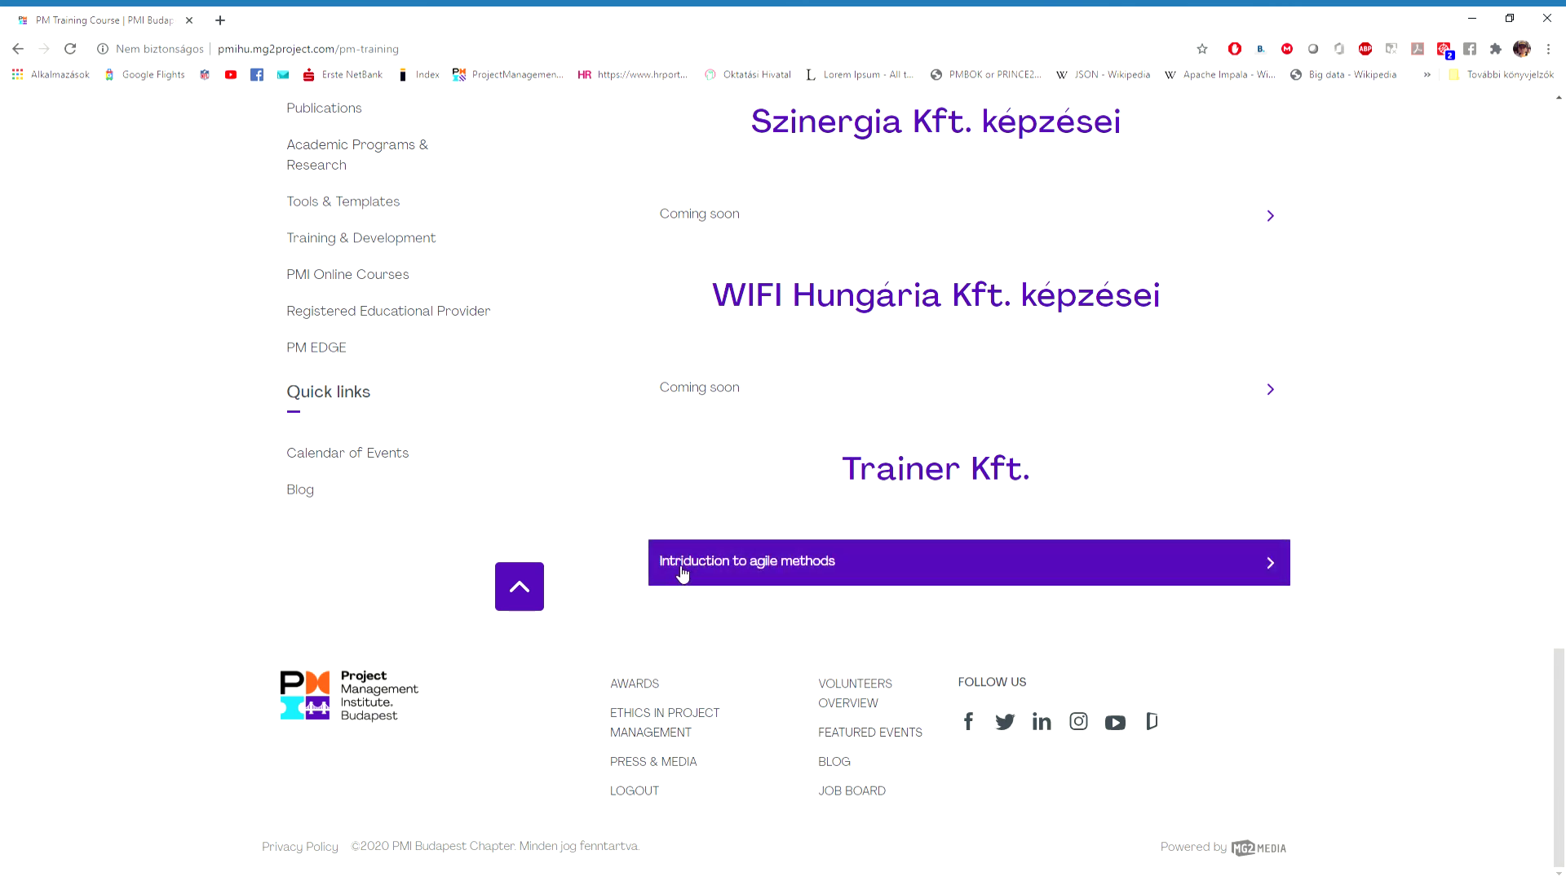
scroll(683, 574, up, 15)
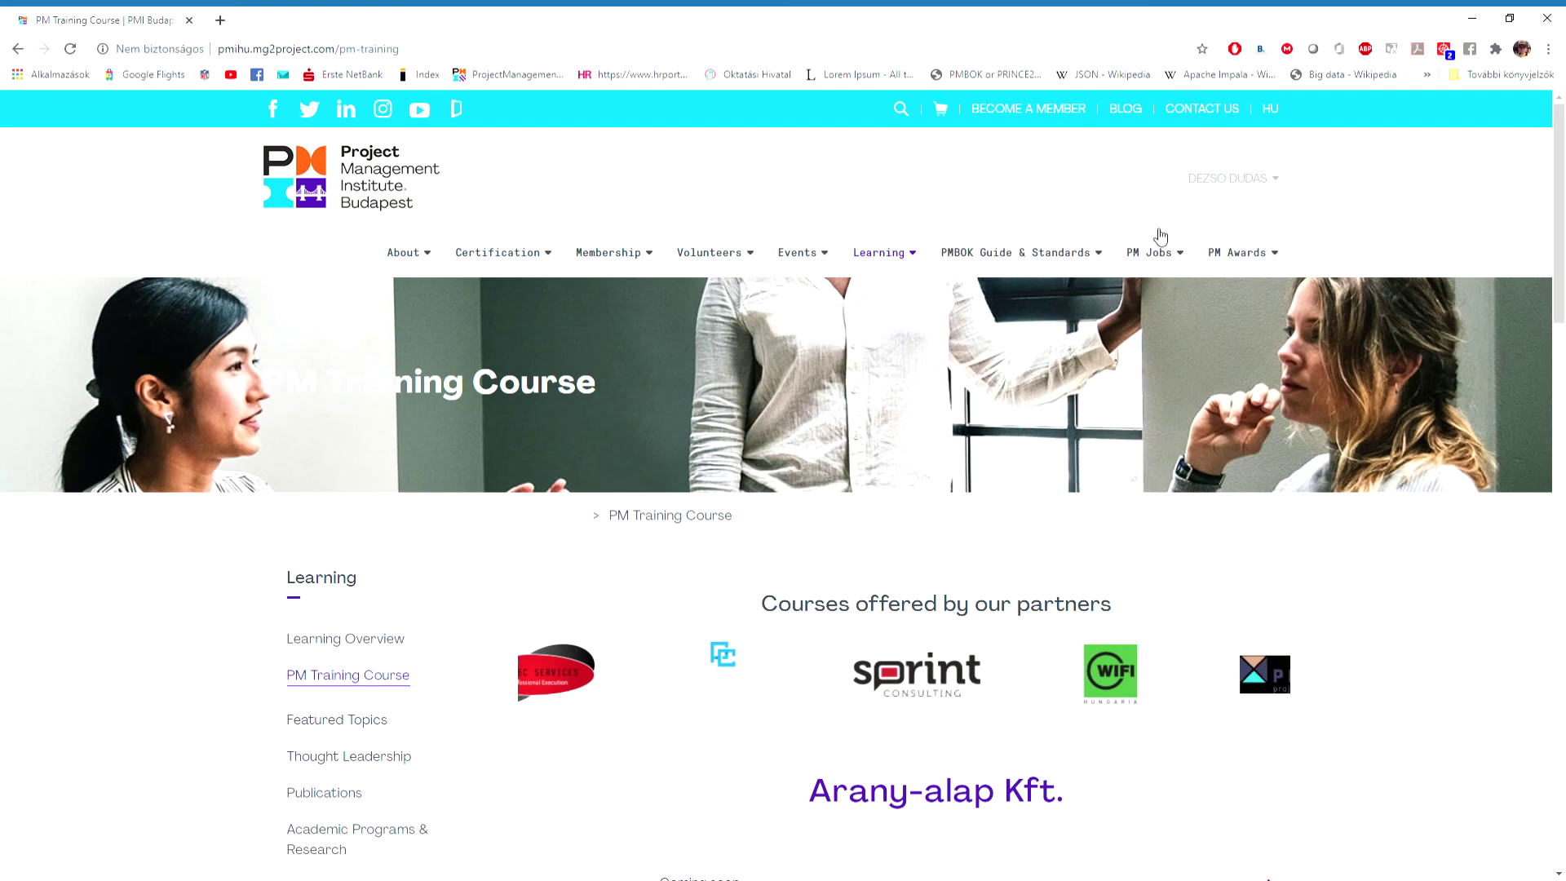
View the page in Hungarian and check the Projektmenedzsment képzés and Agilis bevezetés training details.
click(1274, 118)
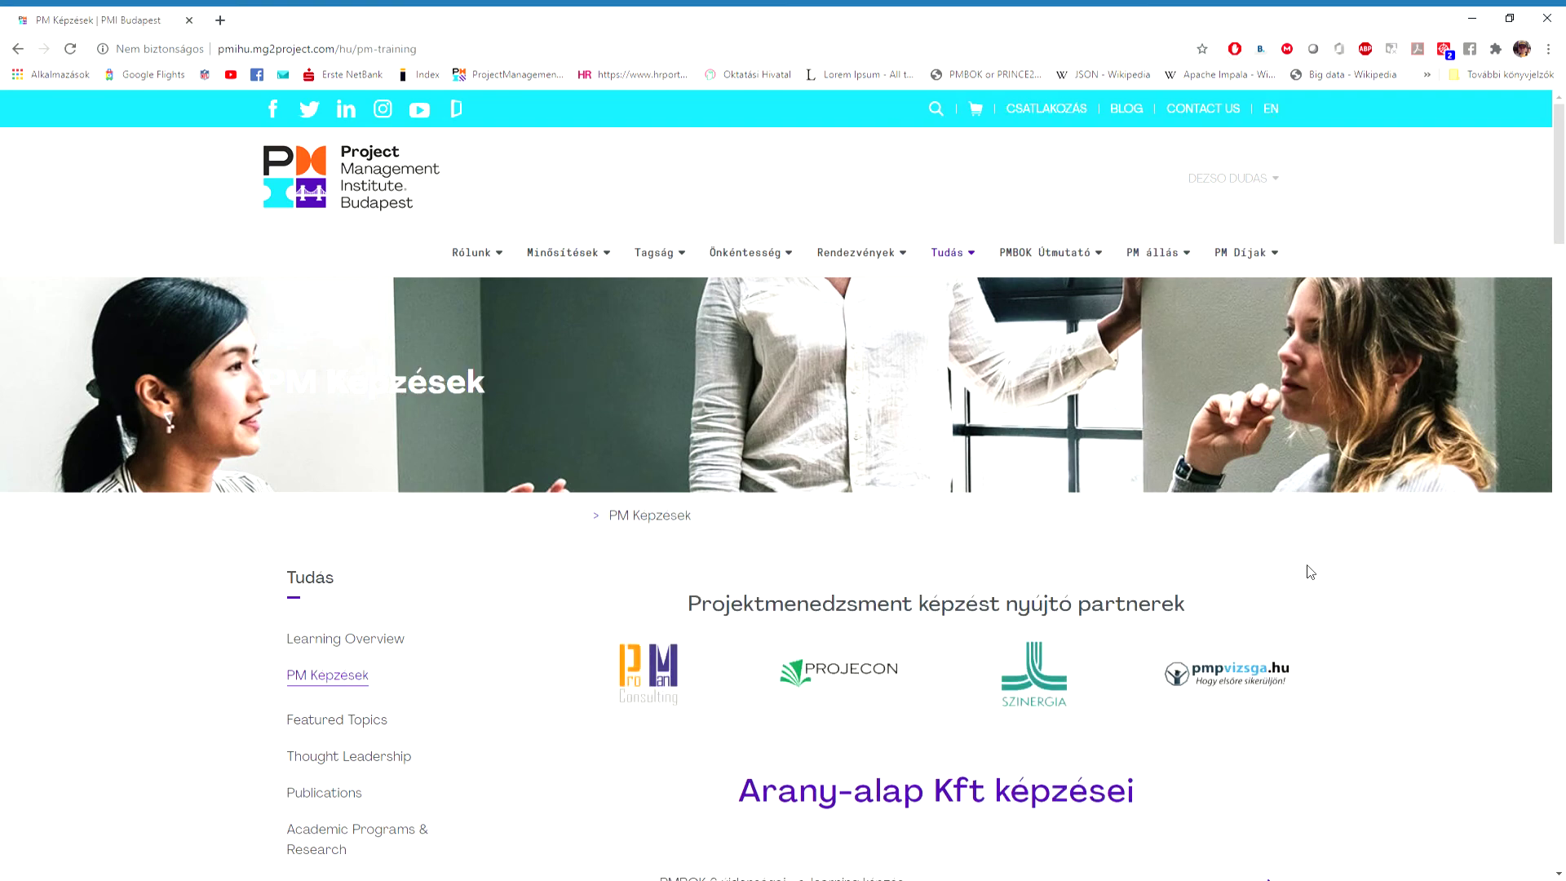
scroll(1305, 566, down, 7)
scroll(1318, 568, down, 20)
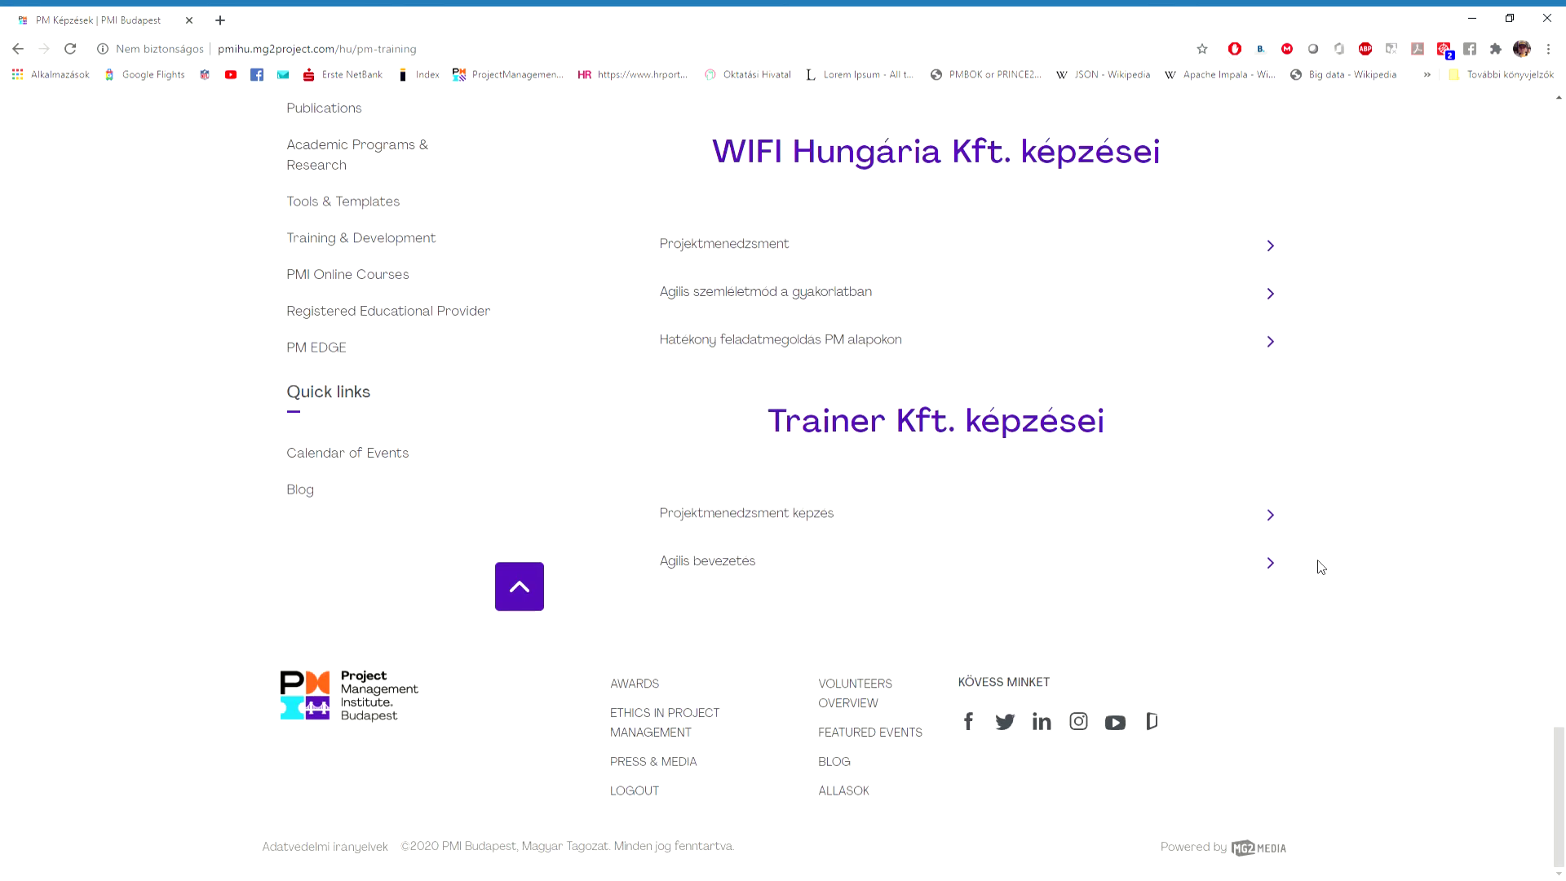
click(1265, 515)
scroll(996, 524, down, 3)
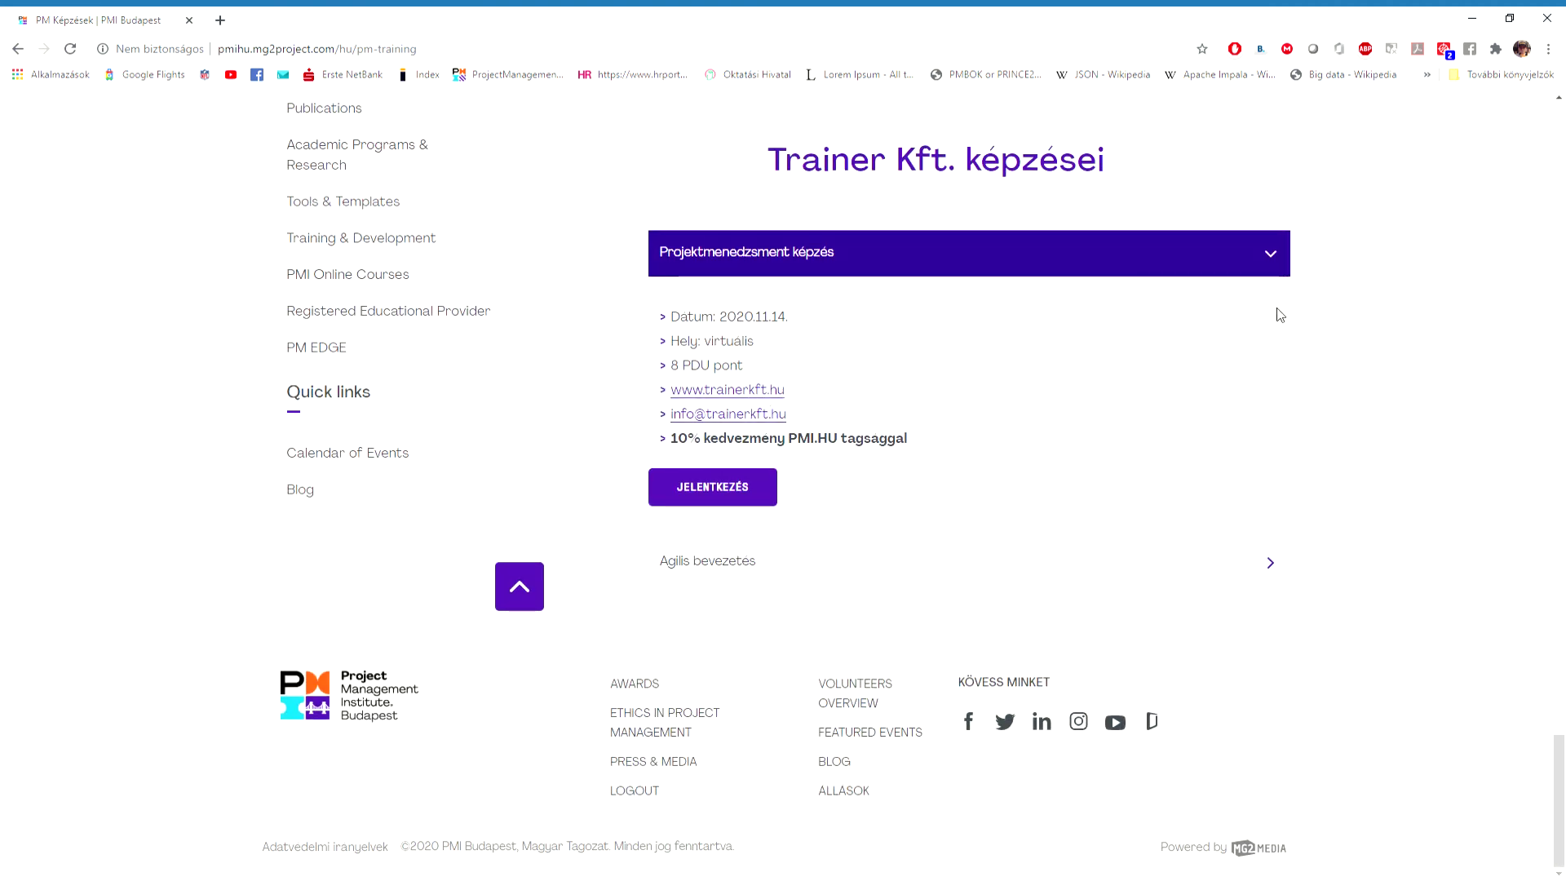
click(1270, 255)
click(1267, 573)
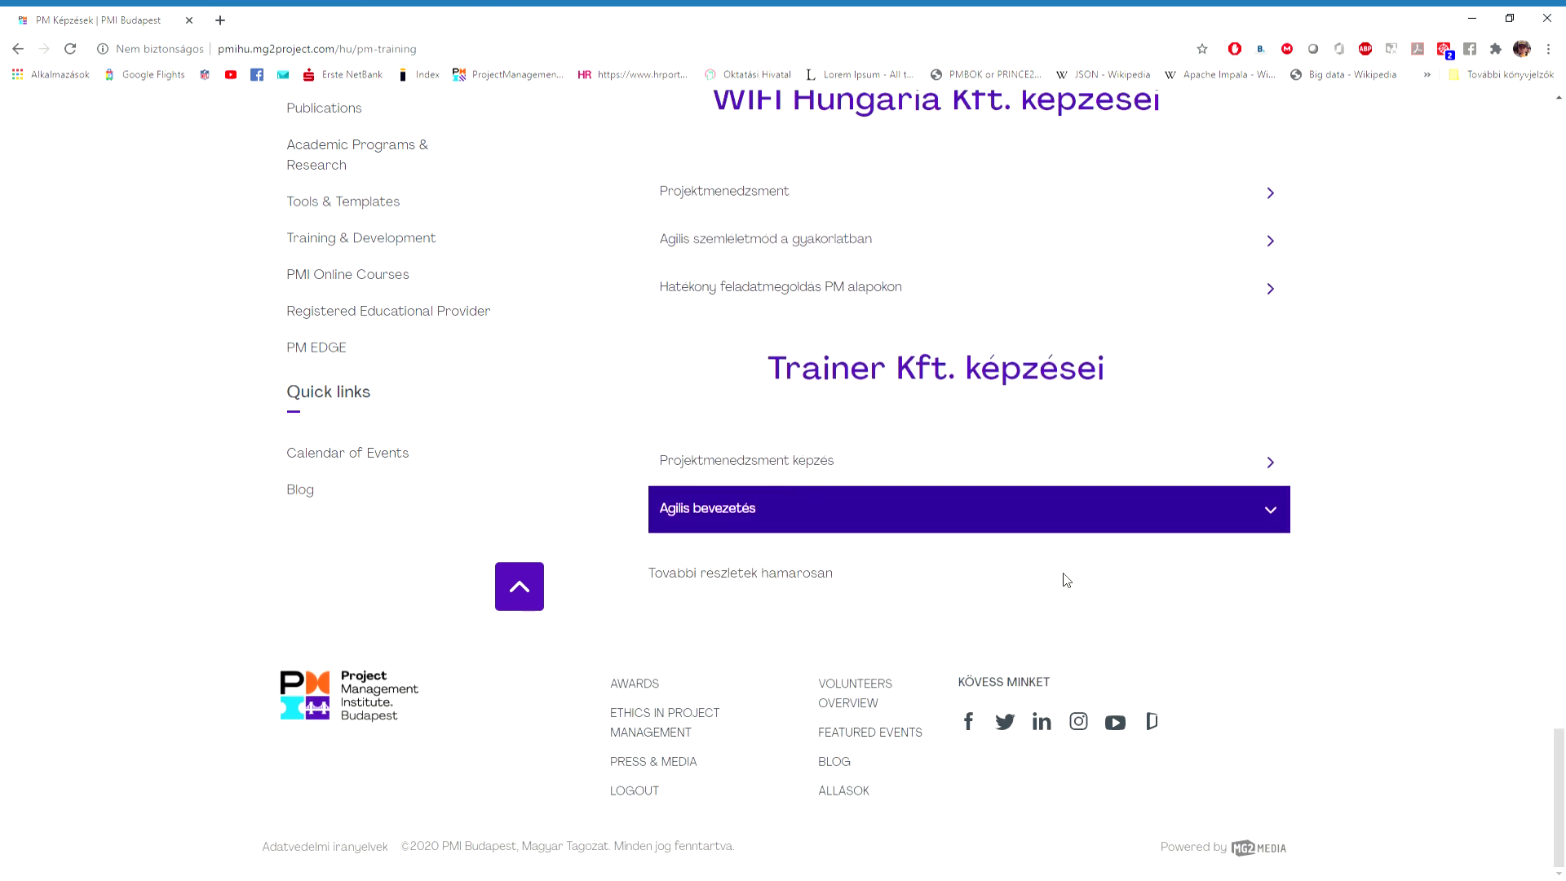
scroll(1066, 580, up, 15)
scroll(1066, 579, up, 10)
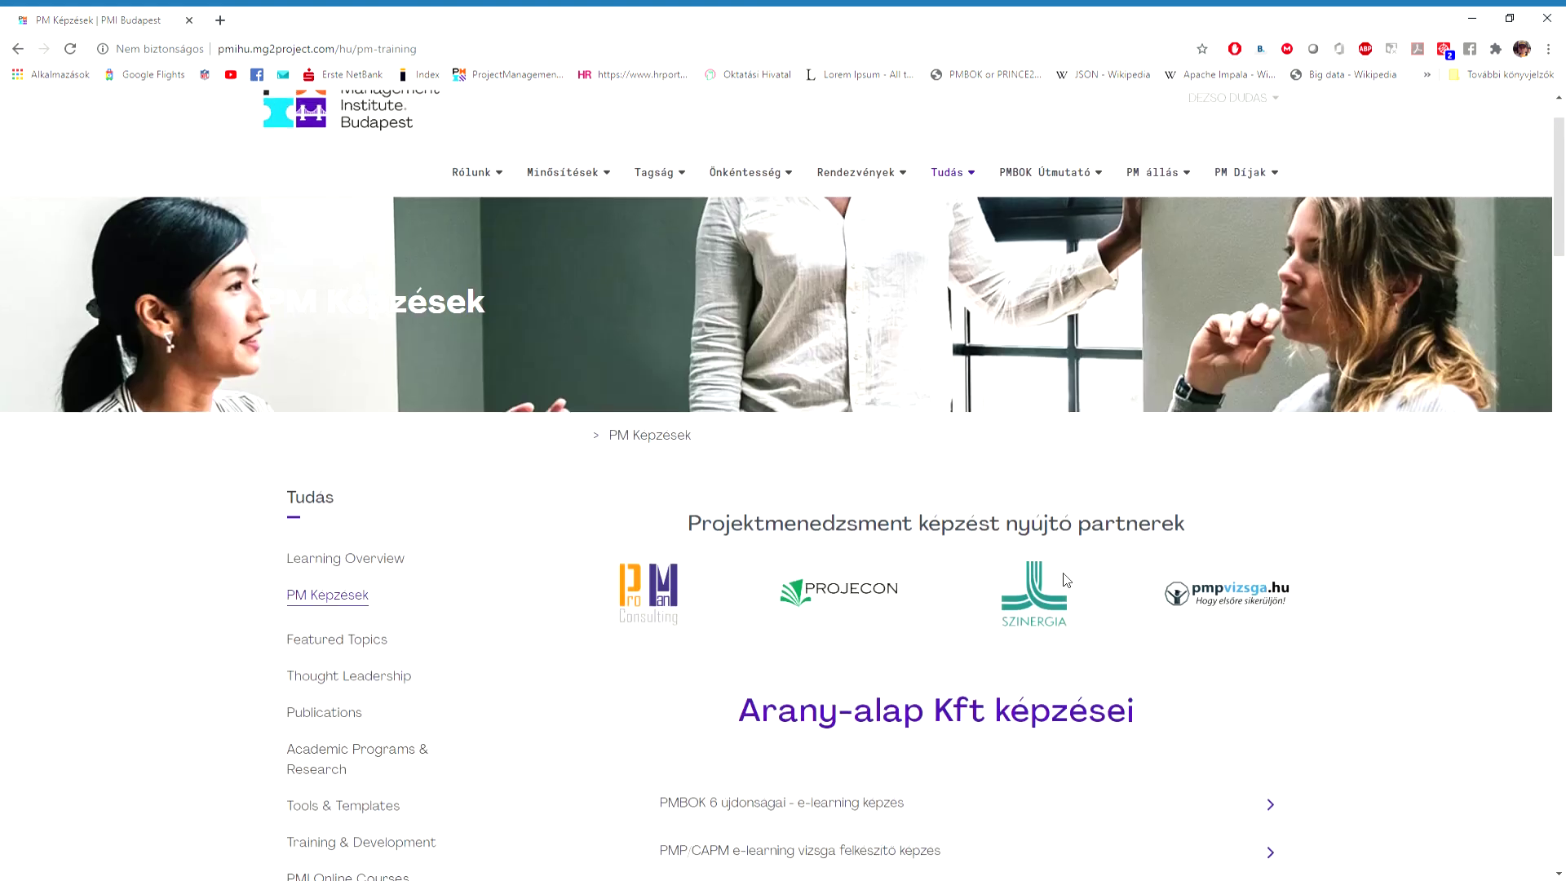